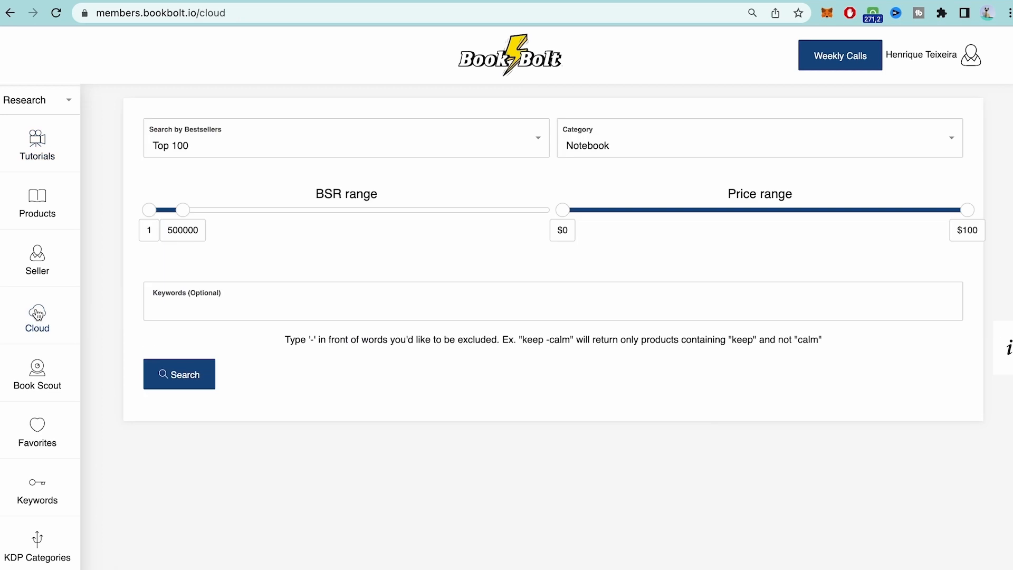
Search the Top 100 bestsellers in the Planner category, keeping the default BSR and price ranges
{"action": "left_click", "coordinate": [488, 153]}
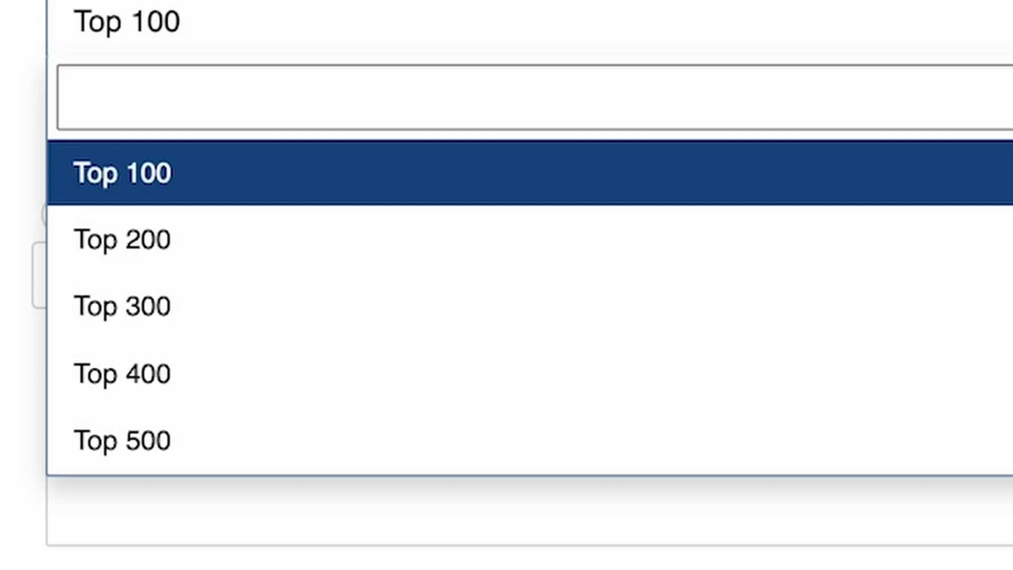
{"action": "left_click", "coordinate": [648, 141]}
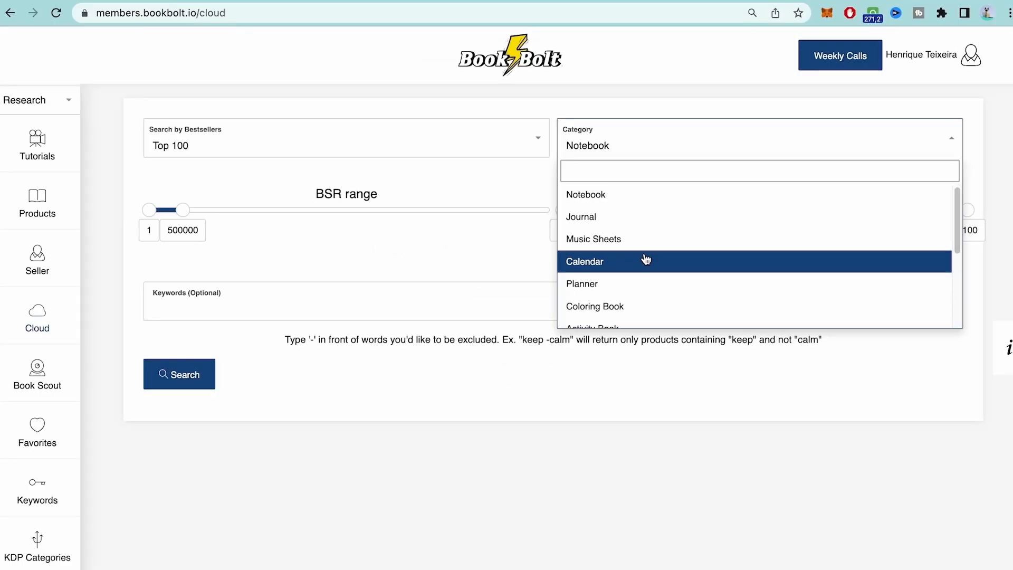
{"action": "scroll", "coordinate": [532, 298], "scroll_direction": "down", "scroll_amount": 5}
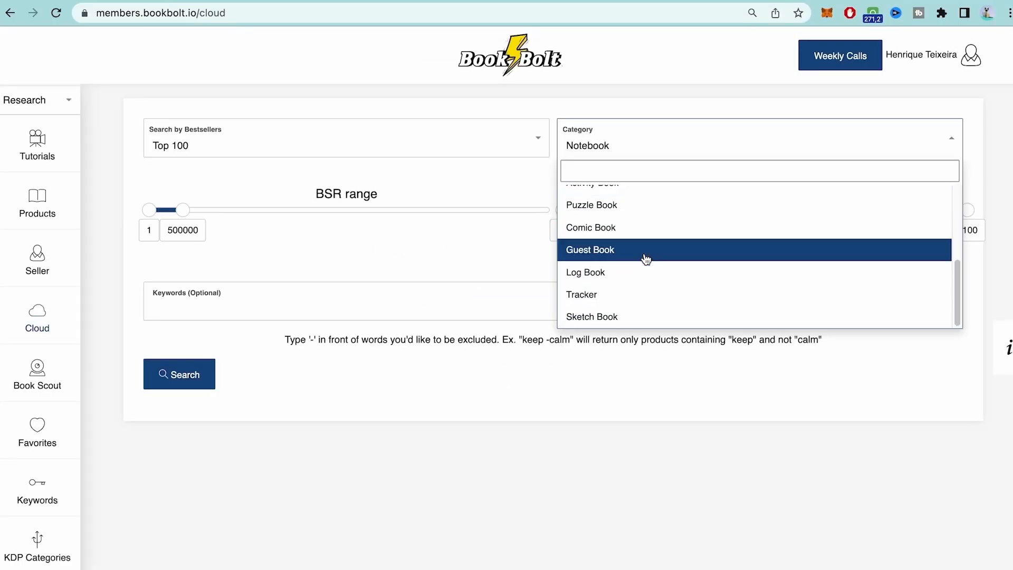
{"action": "scroll", "coordinate": [531, 298], "scroll_direction": "up", "scroll_amount": 5}
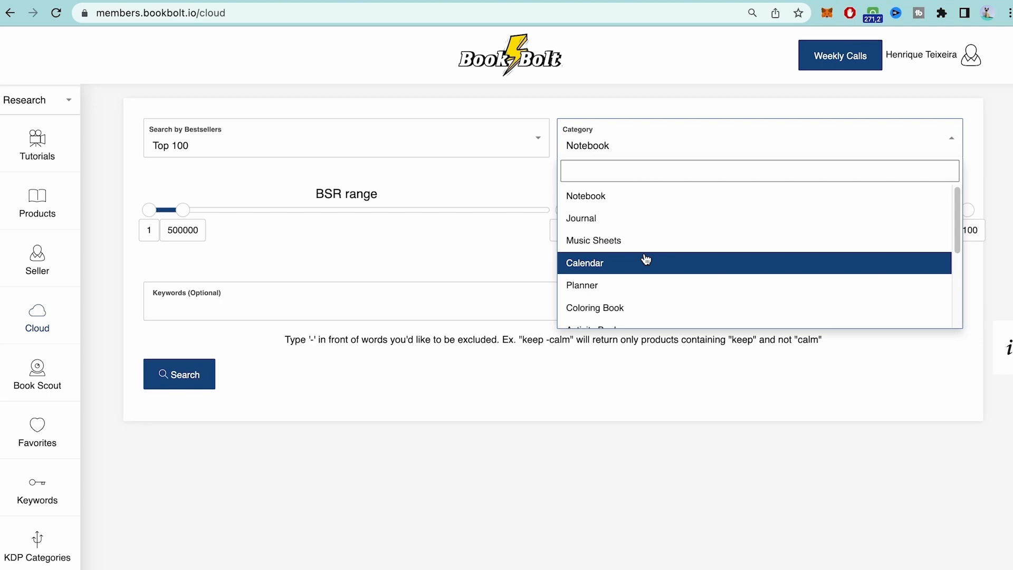
{"action": "left_click", "coordinate": [624, 285]}
{"action": "left_click", "coordinate": [205, 384]}
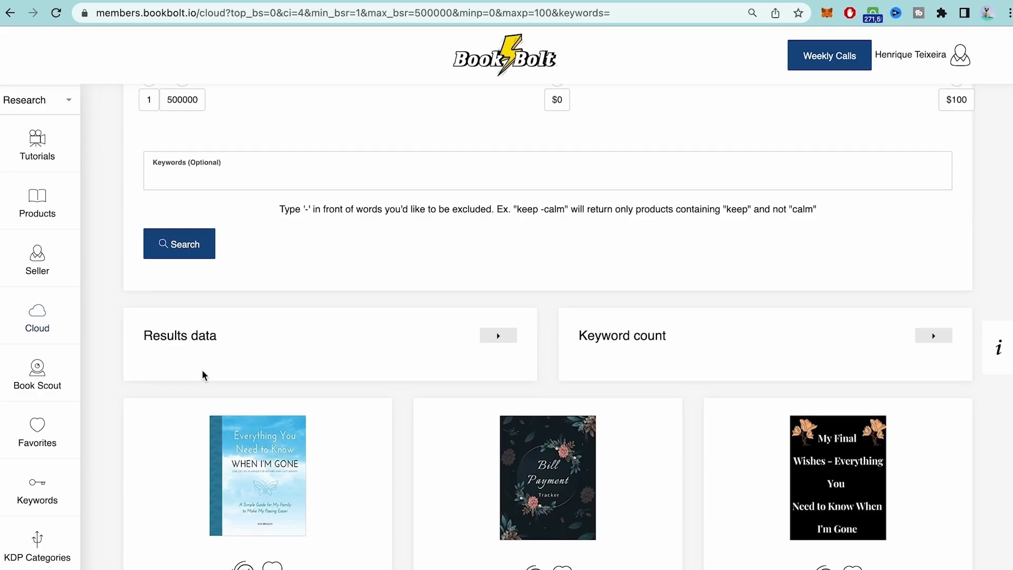
Examine the price and estimated monthly sales of the first planner result, Everything You Need to Know When I'm Gone
{"action": "scroll", "coordinate": [202, 373], "scroll_direction": "down", "scroll_amount": 6}
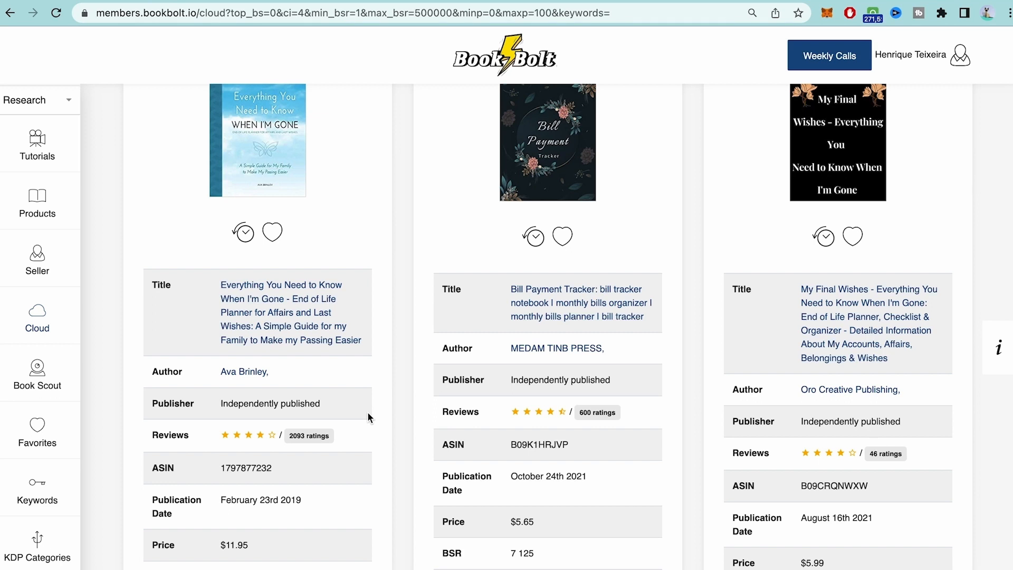
{"action": "scroll", "coordinate": [369, 415], "scroll_direction": "down", "scroll_amount": 3}
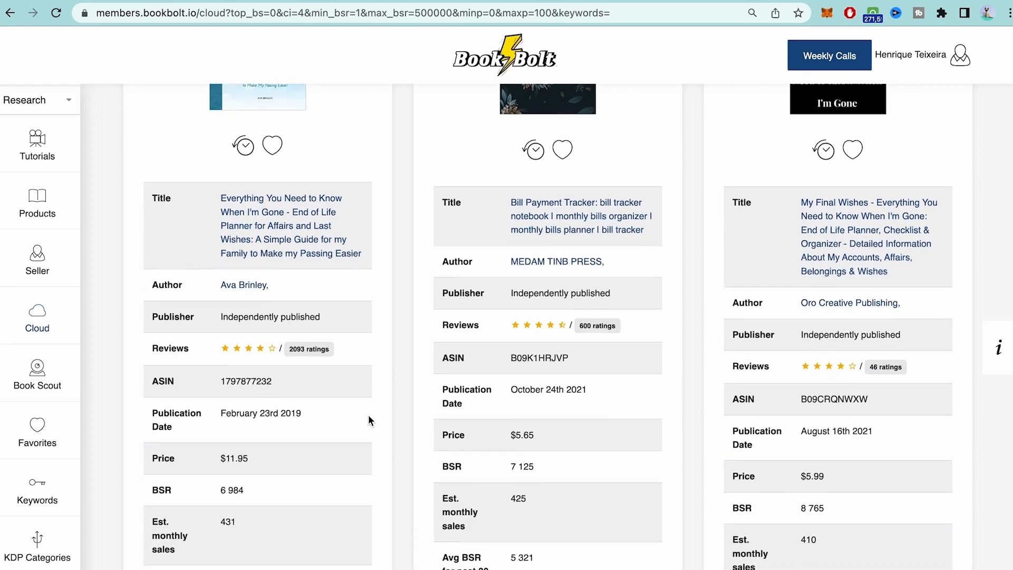
{"action": "scroll", "coordinate": [368, 415], "scroll_direction": "down", "scroll_amount": 1}
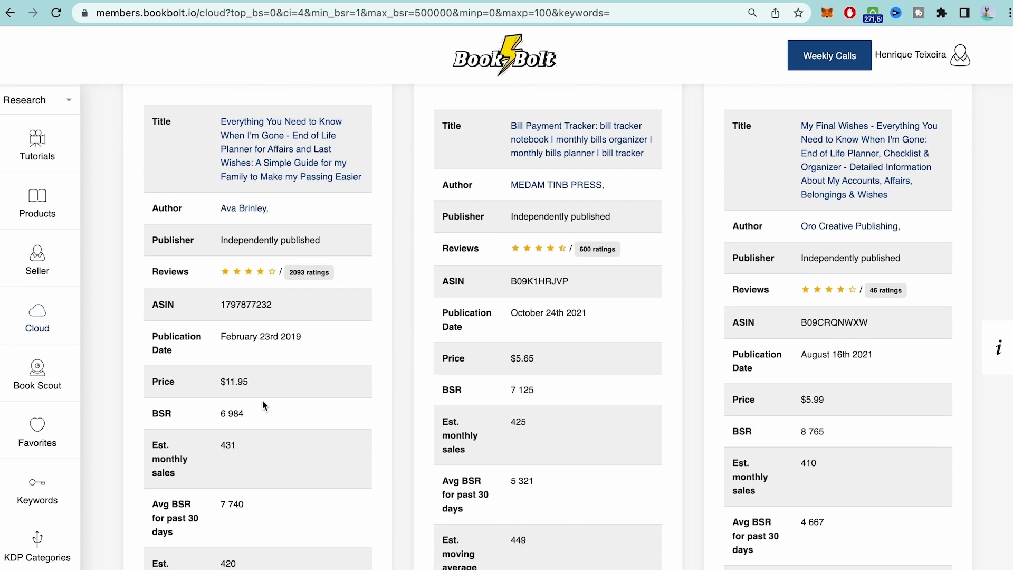
{"action": "left_click_drag", "start_coordinate": [222, 382], "coordinate": [266, 387]}
{"action": "scroll", "coordinate": [272, 395], "scroll_direction": "down", "scroll_amount": 3}
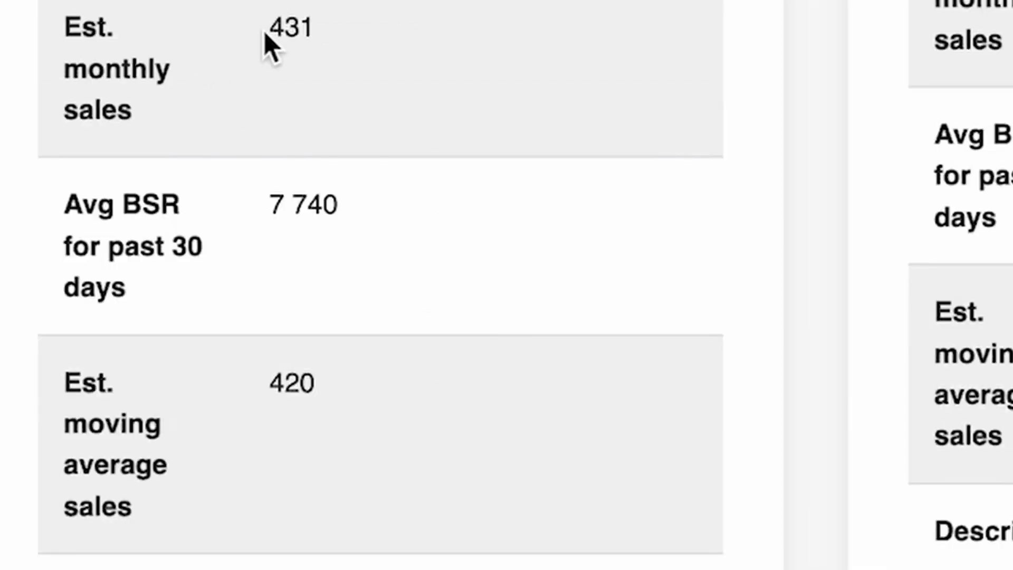
{"action": "left_click_drag", "start_coordinate": [266, 33], "coordinate": [347, 32]}
Check the price and estimated monthly sales of the Bill Payment Tracker and My Final Wishes results
{"action": "scroll", "coordinate": [350, 272], "scroll_direction": "up", "scroll_amount": 6}
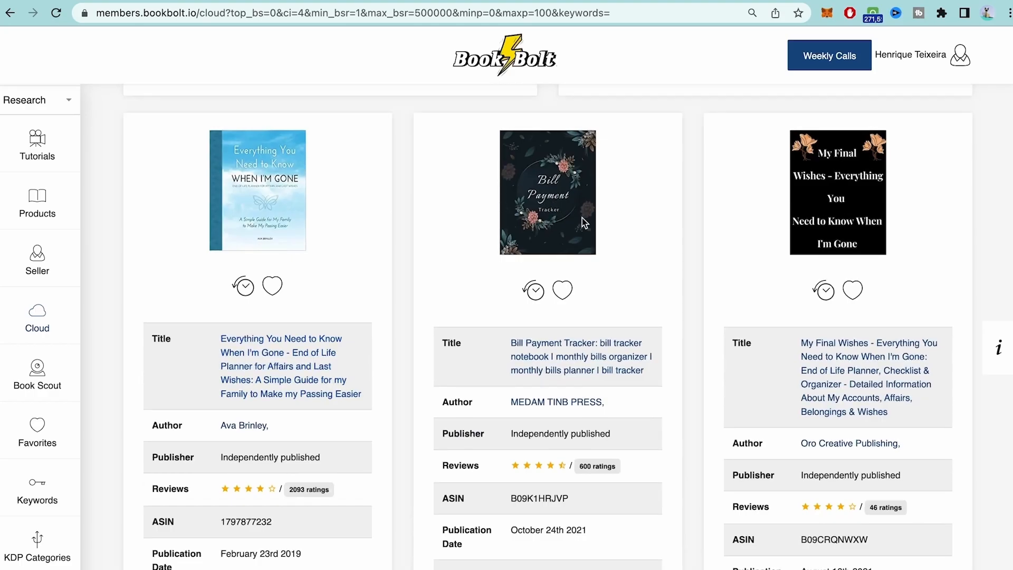
{"action": "scroll", "coordinate": [584, 223], "scroll_direction": "down", "scroll_amount": 1}
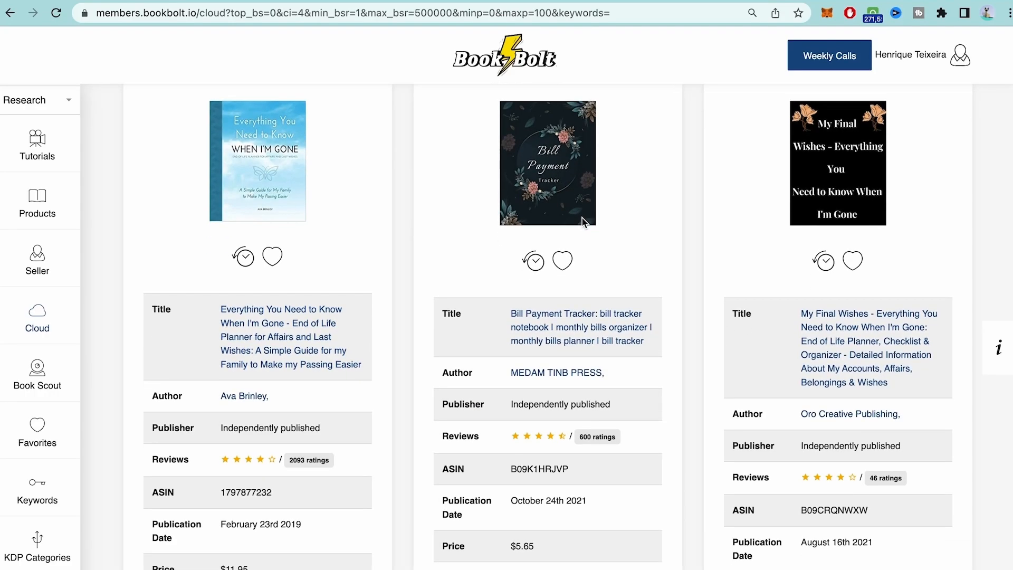
{"action": "scroll", "coordinate": [589, 201], "scroll_direction": "down", "scroll_amount": 5}
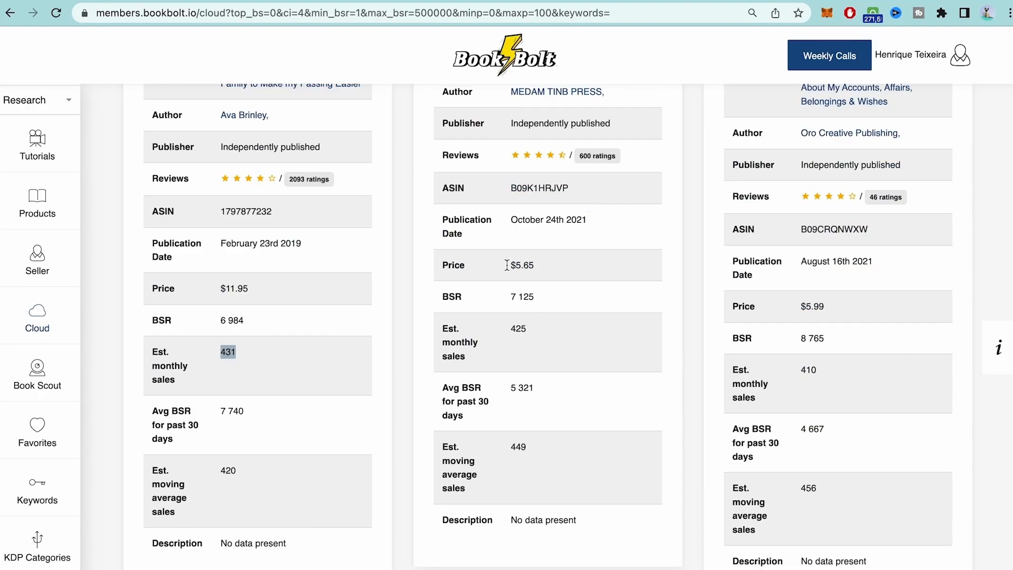
{"action": "left_click_drag", "start_coordinate": [509, 268], "coordinate": [545, 270]}
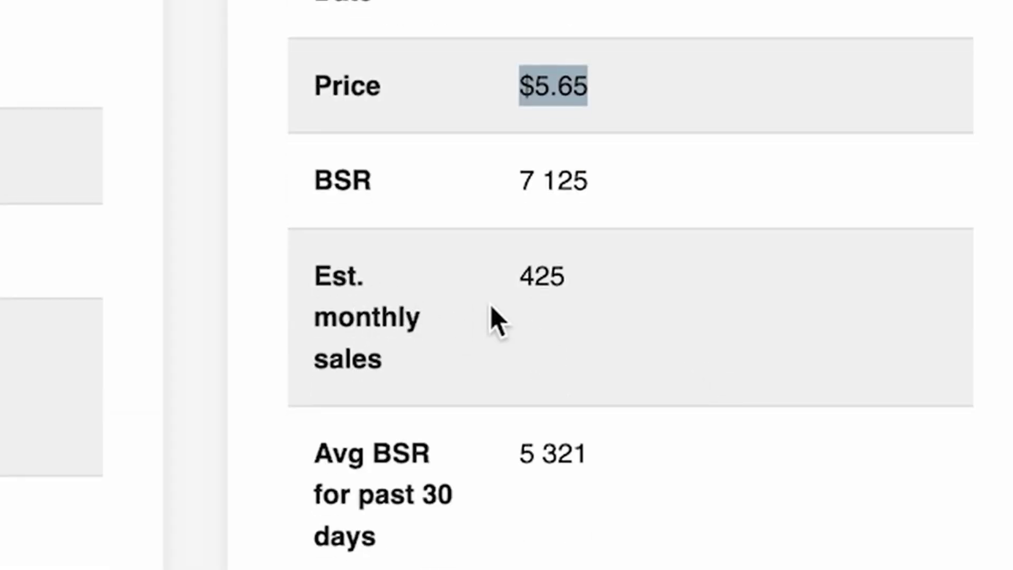
{"action": "left_click", "coordinate": [519, 285]}
{"action": "left_click_drag", "start_coordinate": [518, 284], "coordinate": [586, 294]}
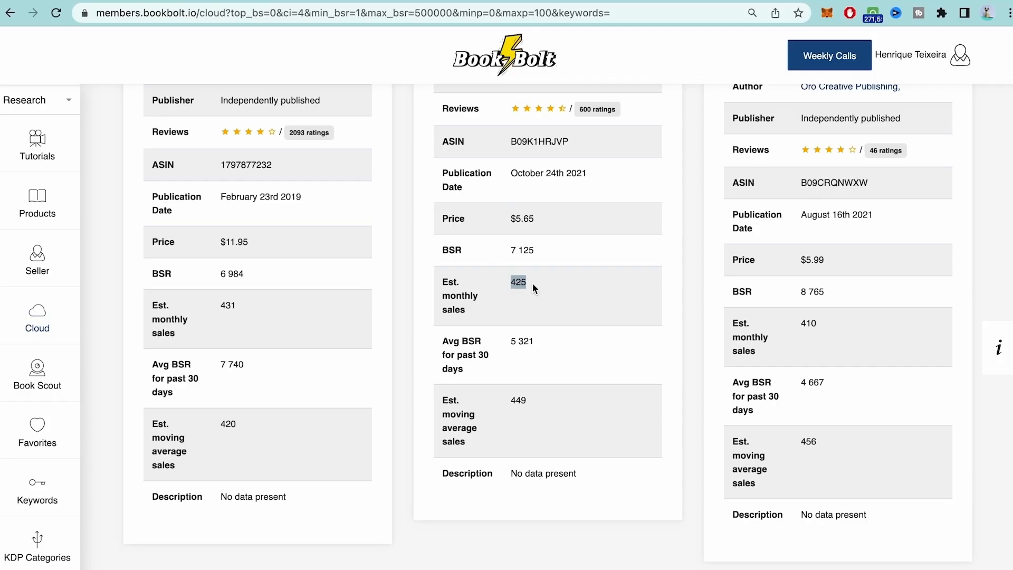
{"action": "scroll", "coordinate": [532, 285], "scroll_direction": "up", "scroll_amount": 7}
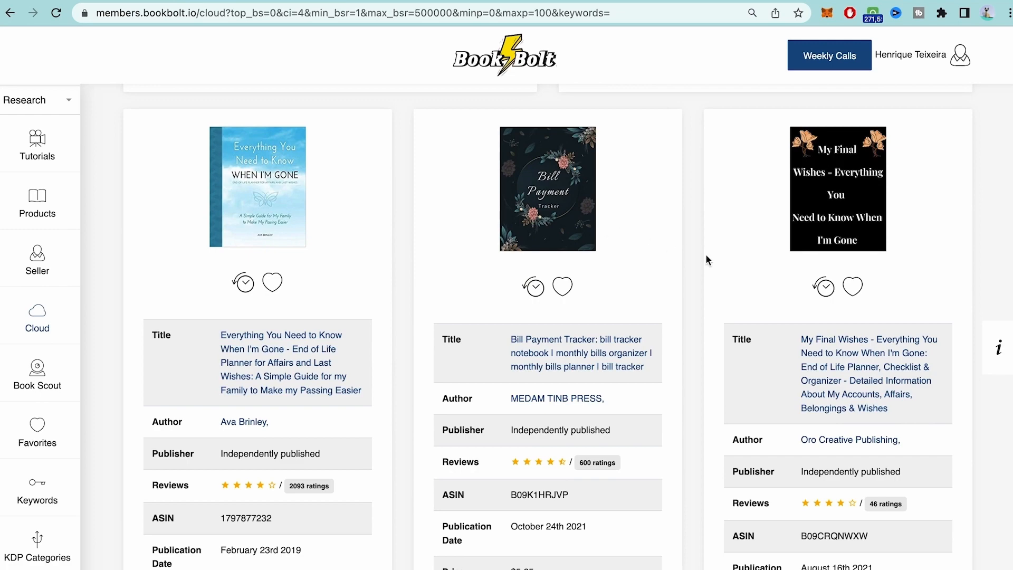
{"action": "scroll", "coordinate": [775, 321], "scroll_direction": "down", "scroll_amount": 6}
Open the Bill Payment Tracker listing on Amazon and review its ratings, price, page count and book size
{"action": "scroll", "coordinate": [775, 322], "scroll_direction": "up", "scroll_amount": 6}
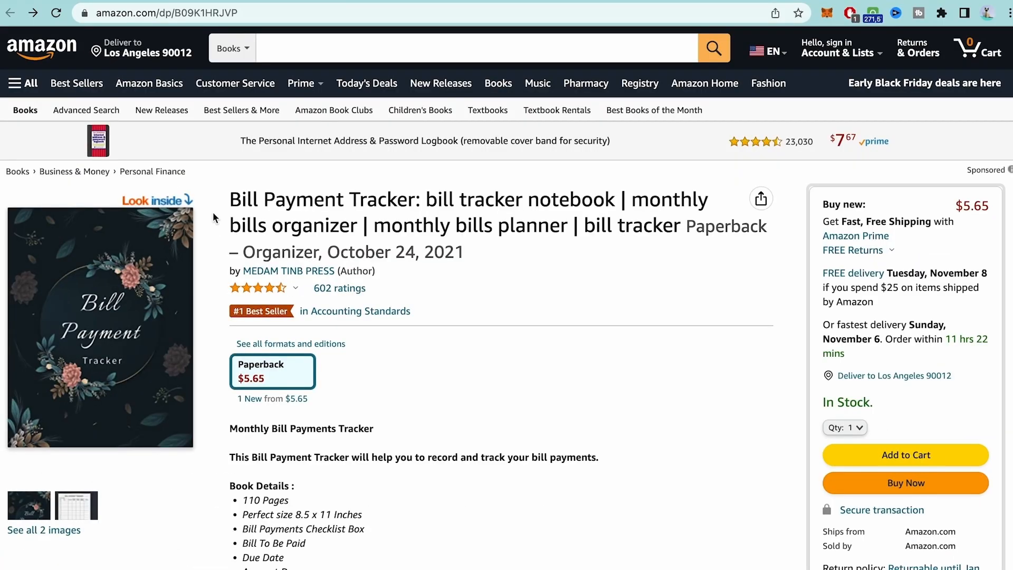
{"action": "scroll", "coordinate": [403, 354], "scroll_direction": "down", "scroll_amount": 3}
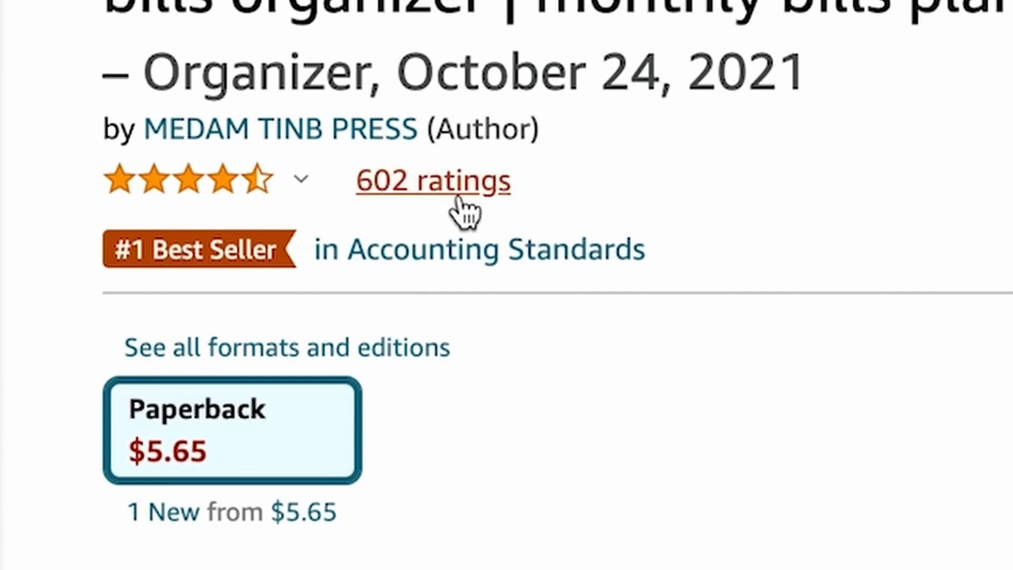
{"action": "scroll", "coordinate": [649, 424], "scroll_direction": "down", "scroll_amount": 3}
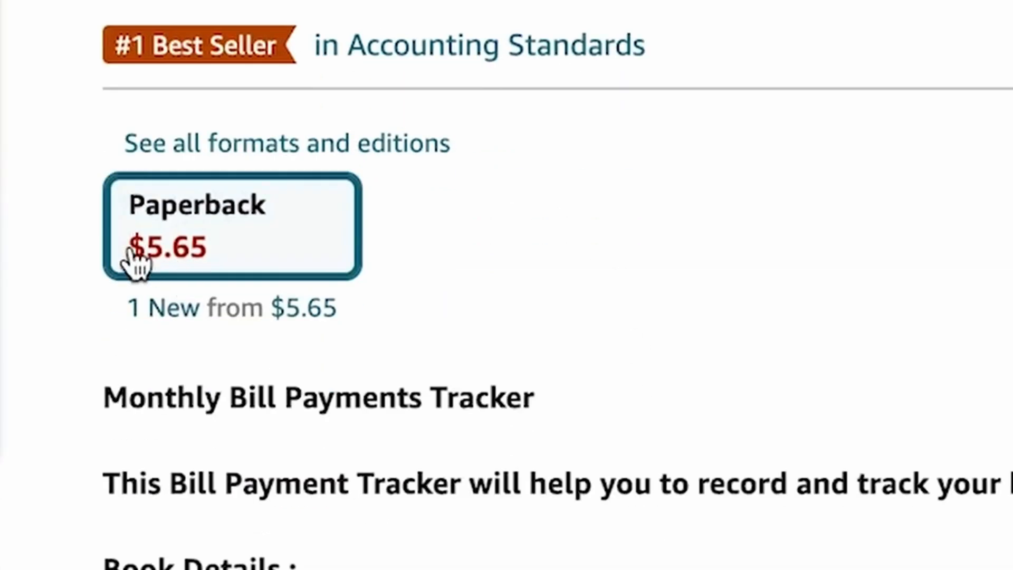
{"action": "scroll", "coordinate": [520, 369], "scroll_direction": "down", "scroll_amount": 6}
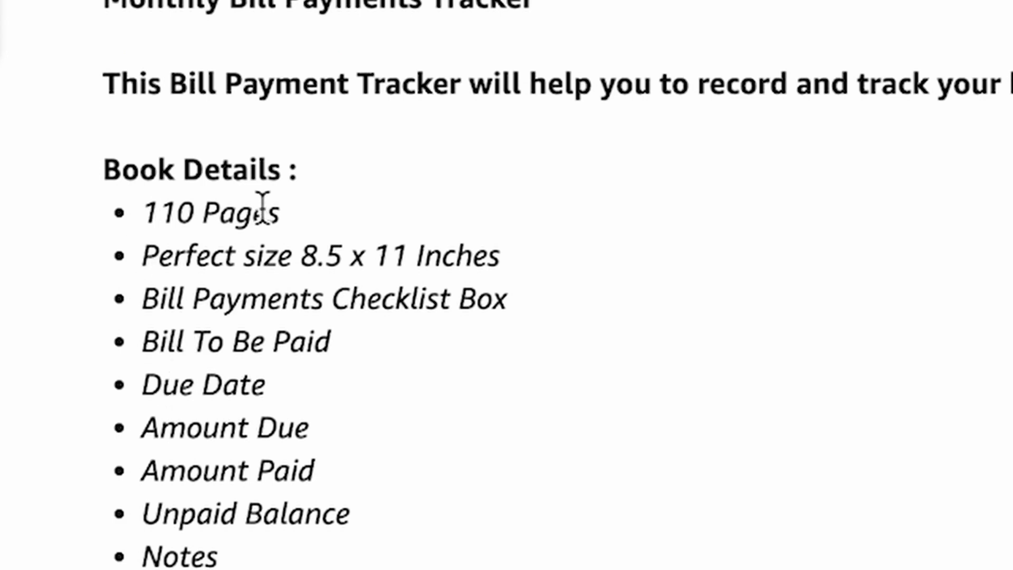
{"action": "left_click_drag", "start_coordinate": [143, 256], "coordinate": [493, 255]}
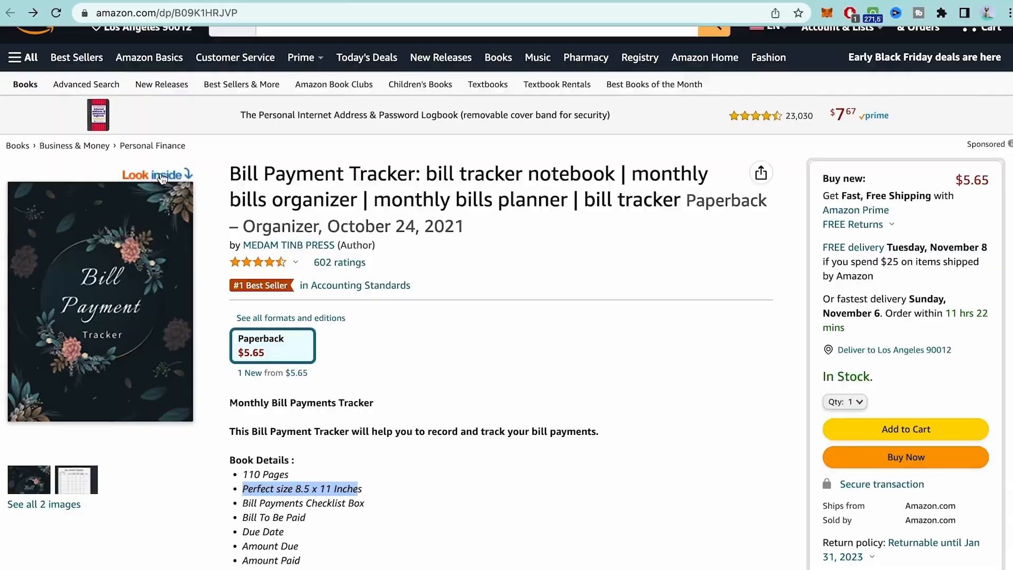
Preview the Bill Payment Tracker's cover and interior sample pages on Amazon, then close the preview
{"action": "left_click", "coordinate": [162, 178]}
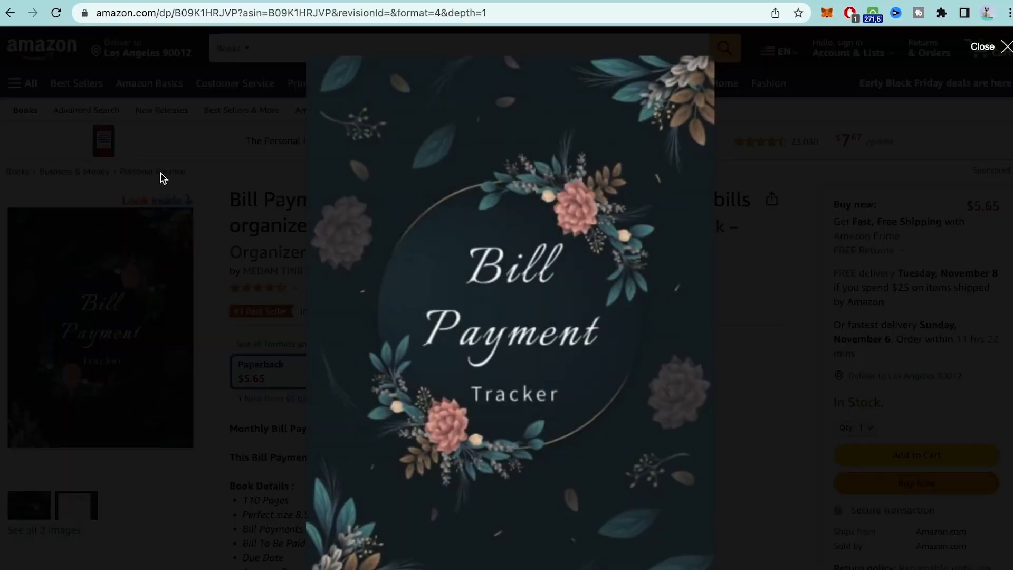
{"action": "scroll", "coordinate": [634, 253], "scroll_direction": "down", "scroll_amount": 1}
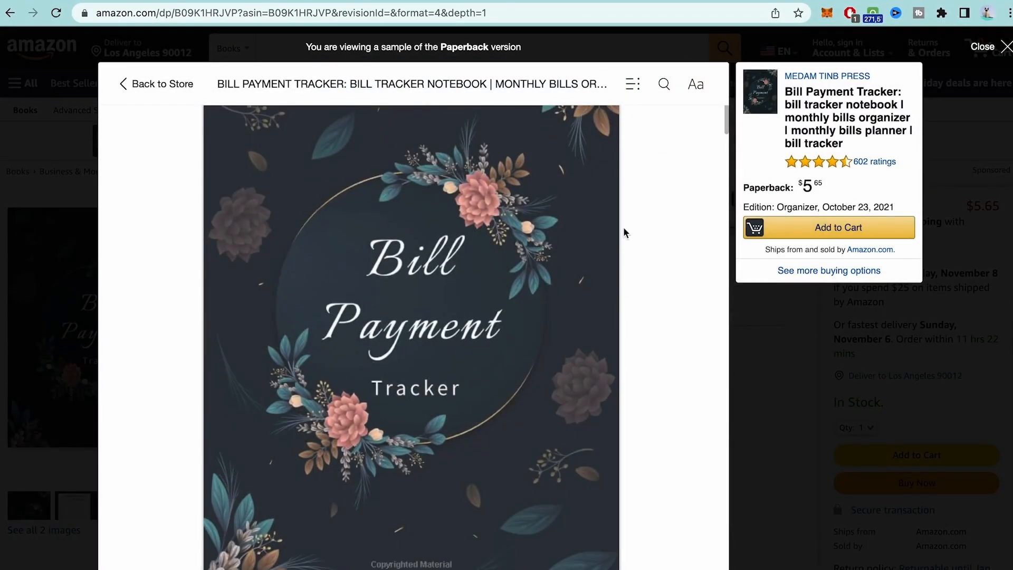
{"action": "scroll", "coordinate": [686, 347], "scroll_direction": "down", "scroll_amount": 15}
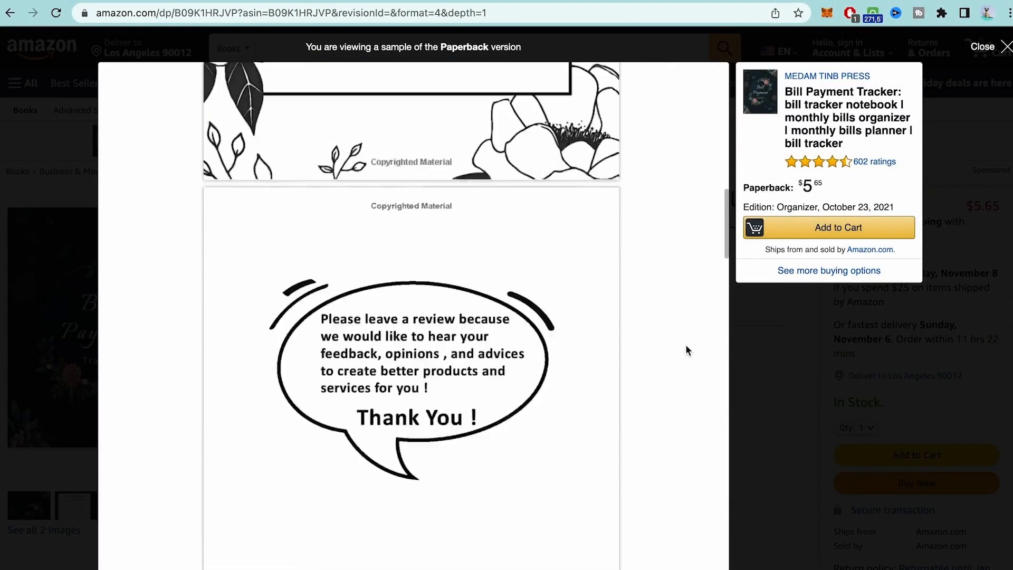
{"action": "scroll", "coordinate": [686, 347], "scroll_direction": "down", "scroll_amount": 12}
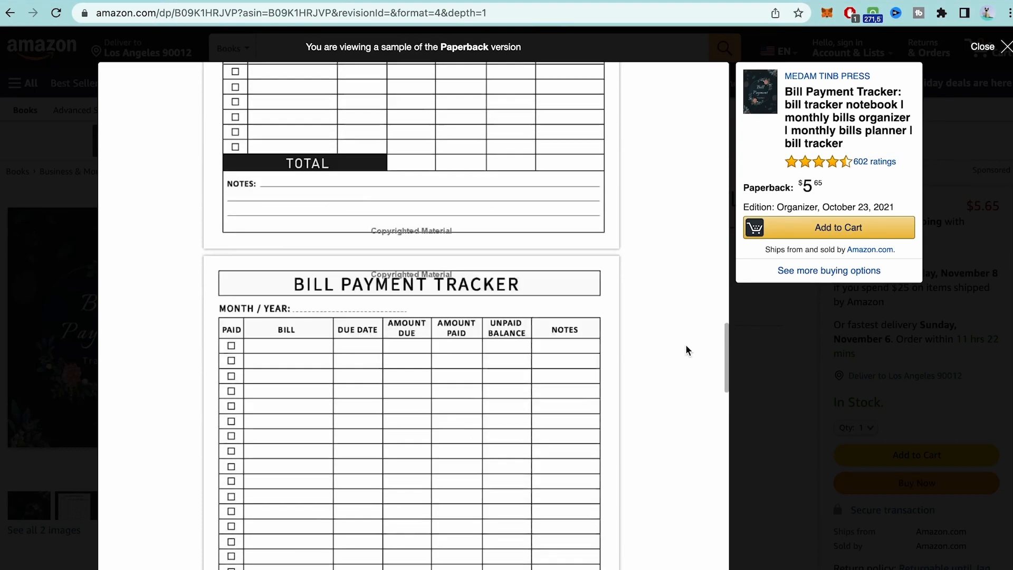
{"action": "scroll", "coordinate": [686, 345], "scroll_direction": "down", "scroll_amount": 4}
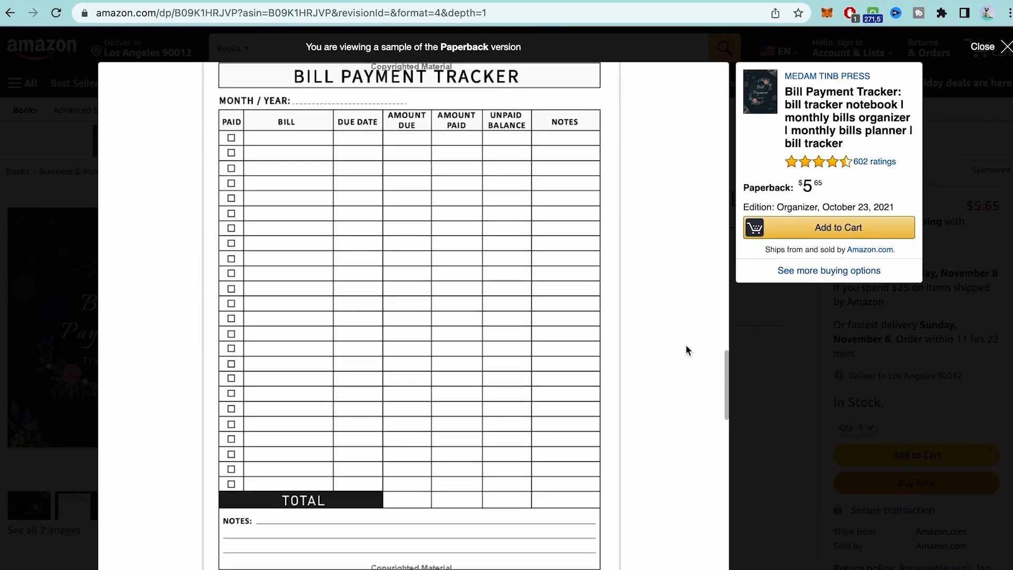
{"action": "scroll", "coordinate": [686, 345], "scroll_direction": "down", "scroll_amount": 14}
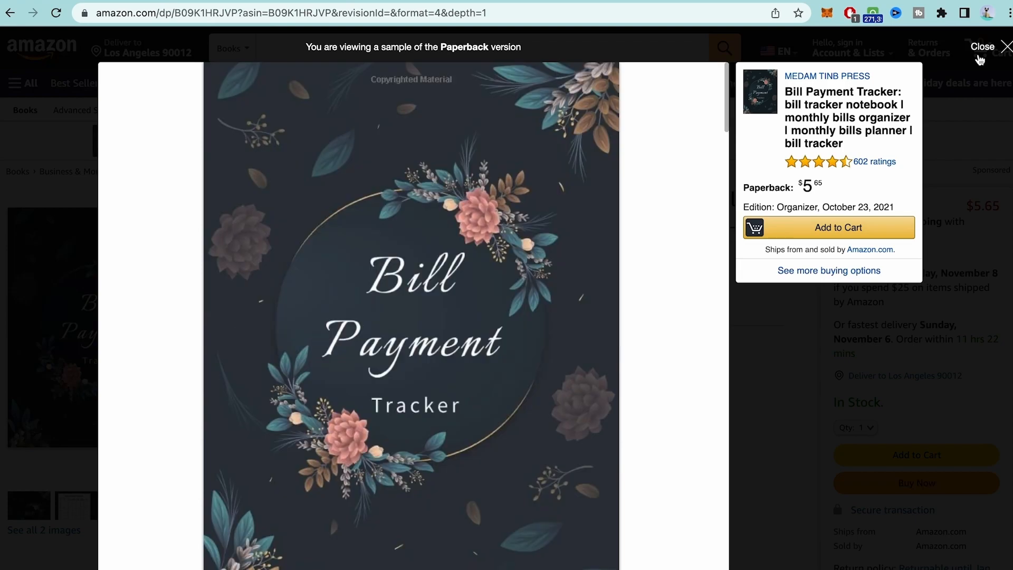
{"action": "left_click", "coordinate": [980, 59]}
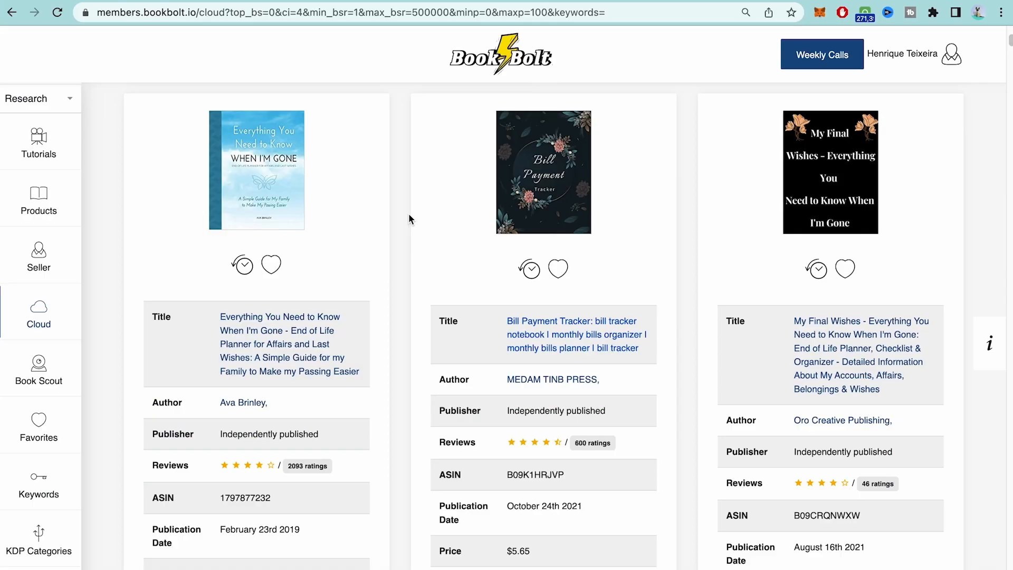
Switch Book Bolt from Research to Create, open BookBolt Studio and dismiss the paper colour and cover template opacity tips
{"action": "left_click", "coordinate": [69, 99]}
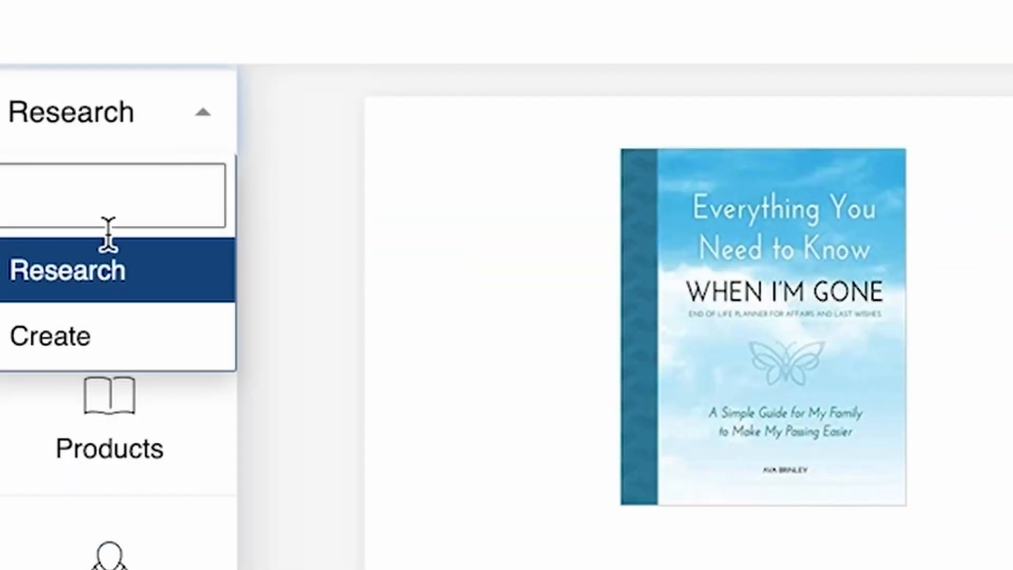
{"action": "left_click", "coordinate": [75, 337]}
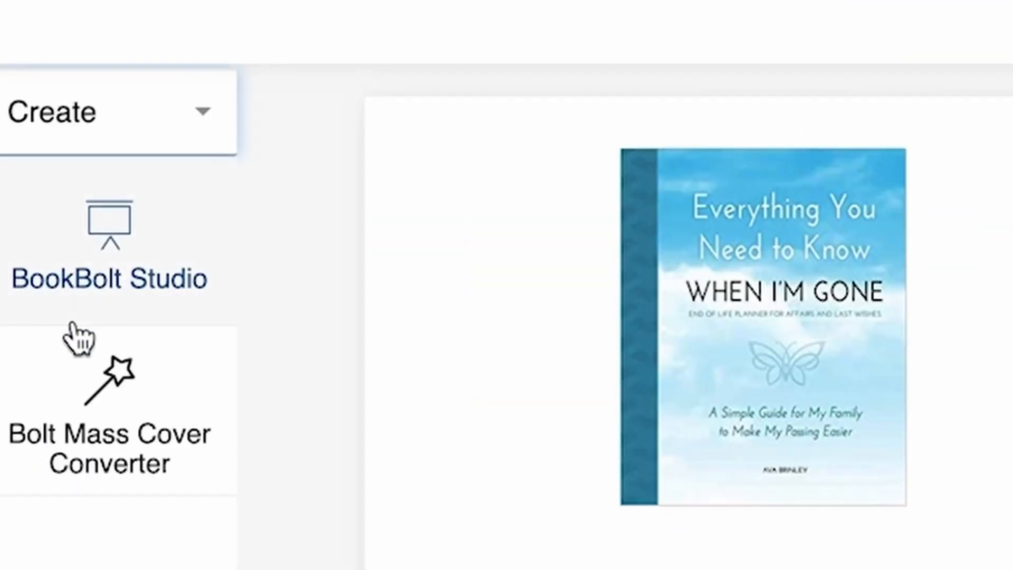
{"action": "left_click", "coordinate": [94, 282]}
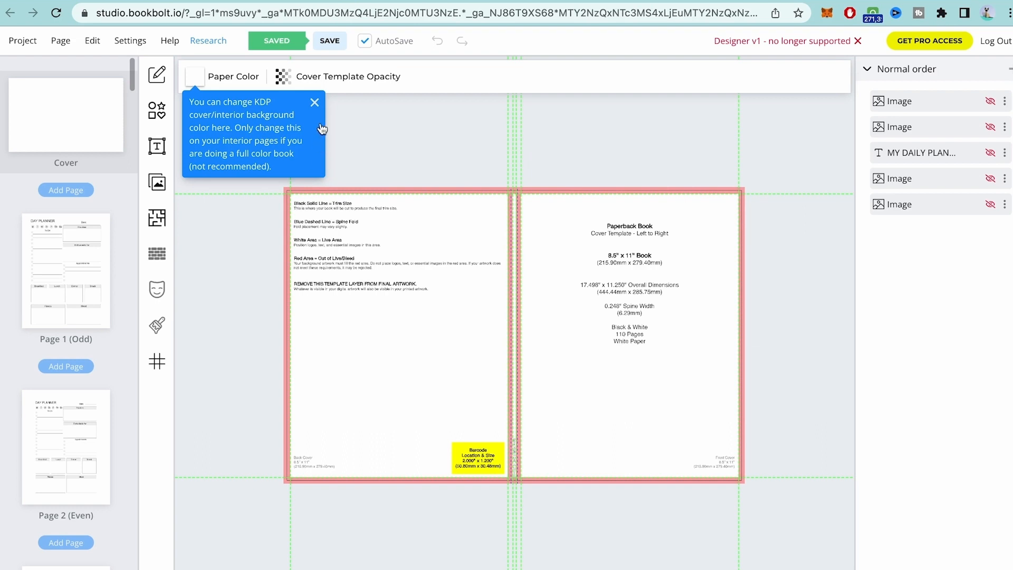
{"action": "left_click", "coordinate": [314, 101]}
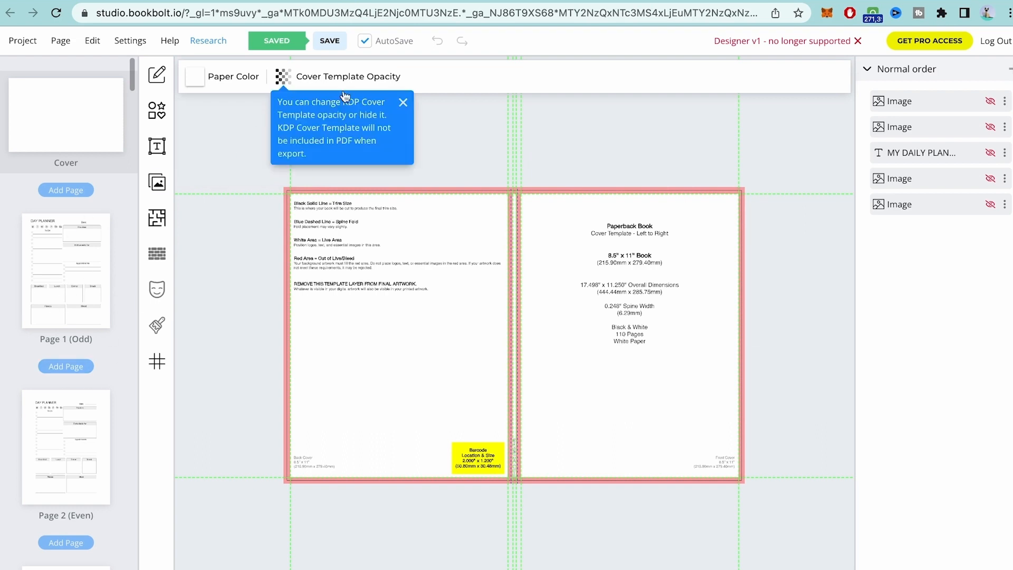
{"action": "left_click", "coordinate": [404, 102]}
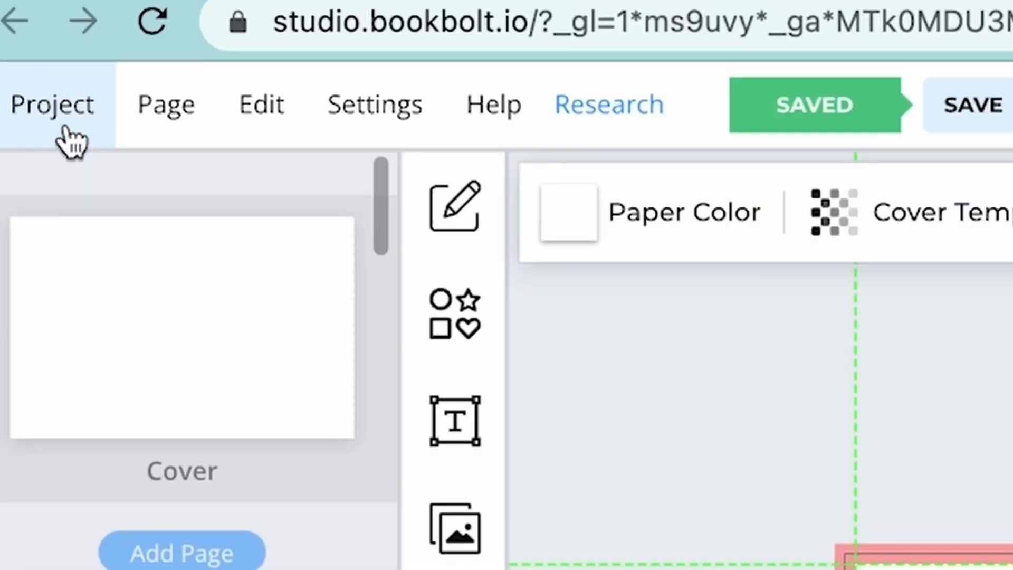
Review the new project options for a Paperback: Cover and Interior project, including the available trim sizes, without creating the project
{"action": "left_click", "coordinate": [25, 48]}
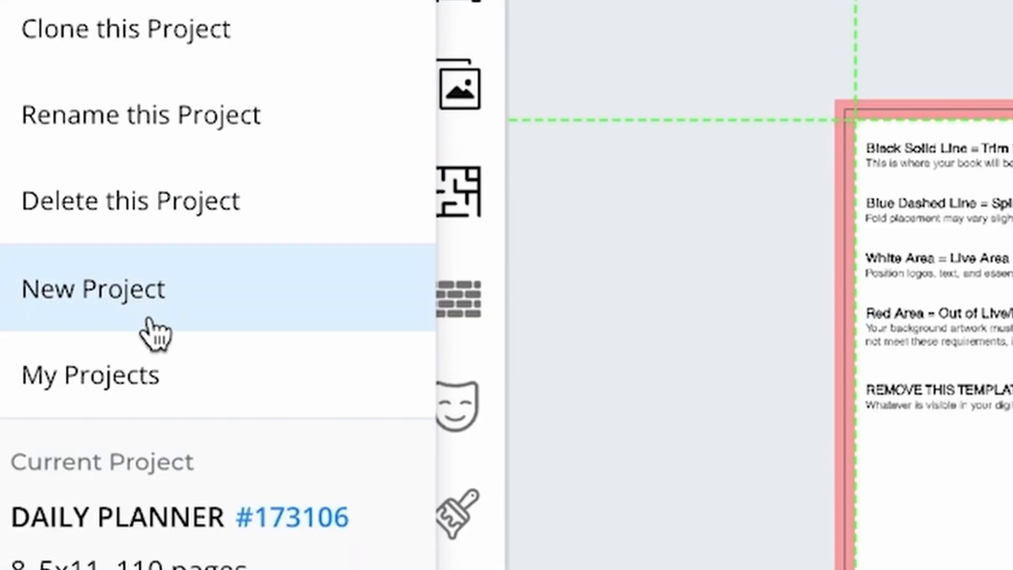
{"action": "left_click", "coordinate": [147, 313]}
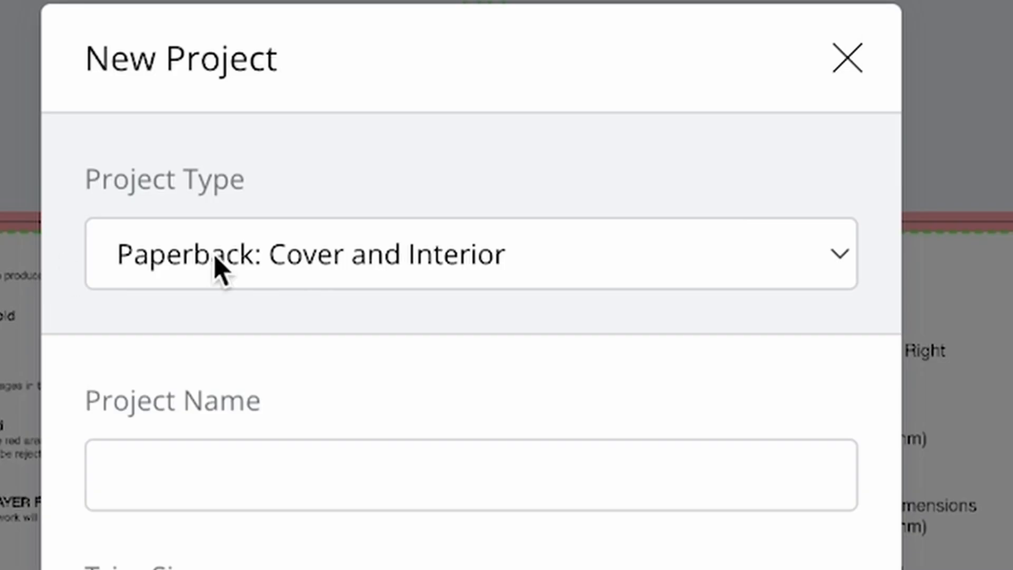
{"action": "left_click", "coordinate": [215, 257]}
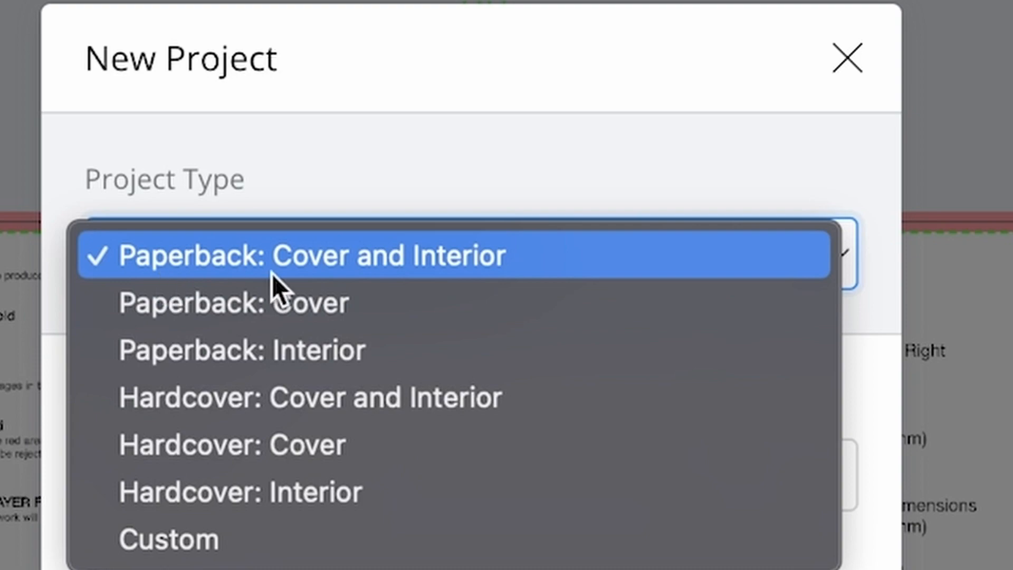
{"action": "left_click", "coordinate": [473, 258]}
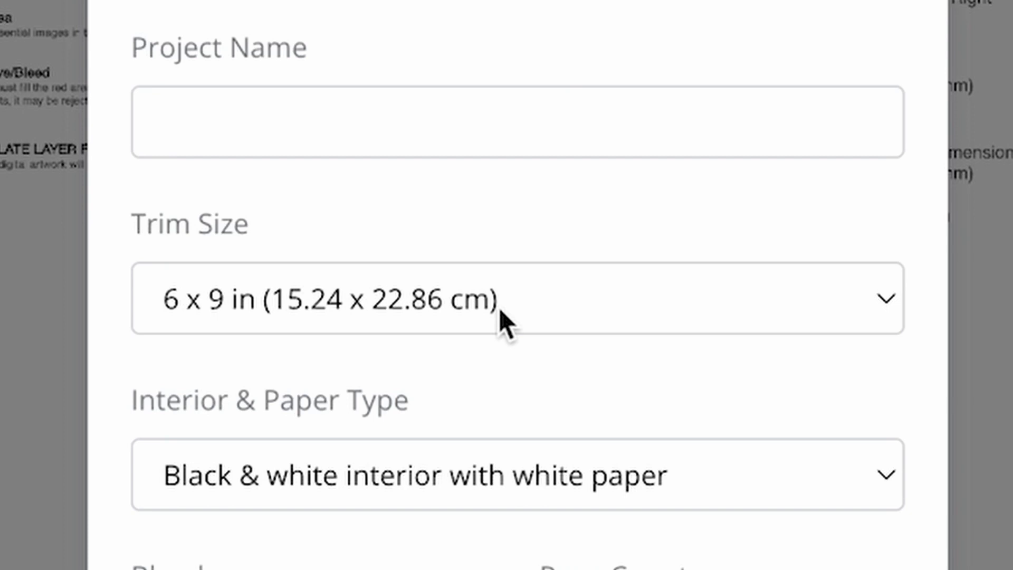
{"action": "left_click", "coordinate": [501, 322]}
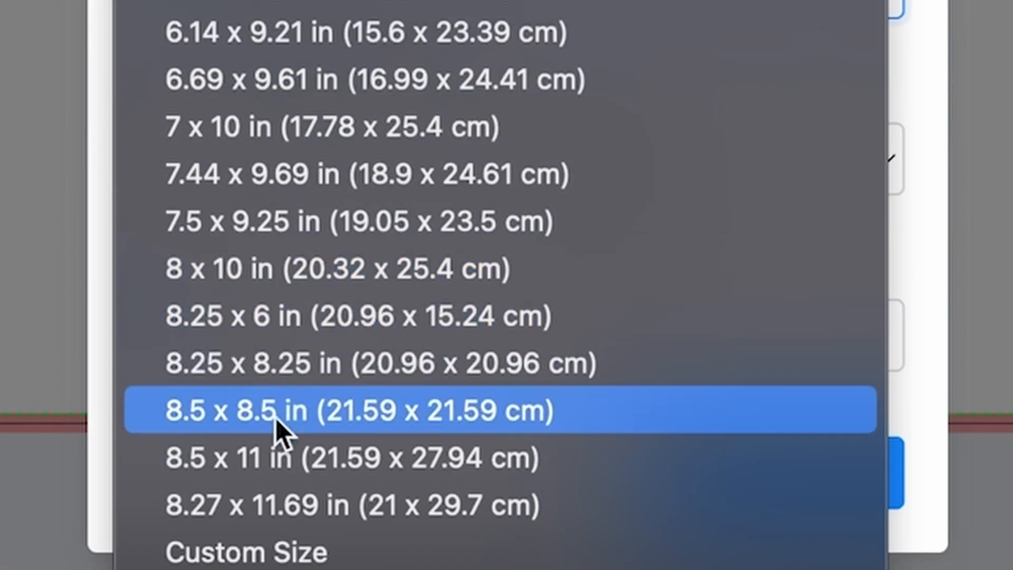
{"action": "left_click", "coordinate": [985, 280]}
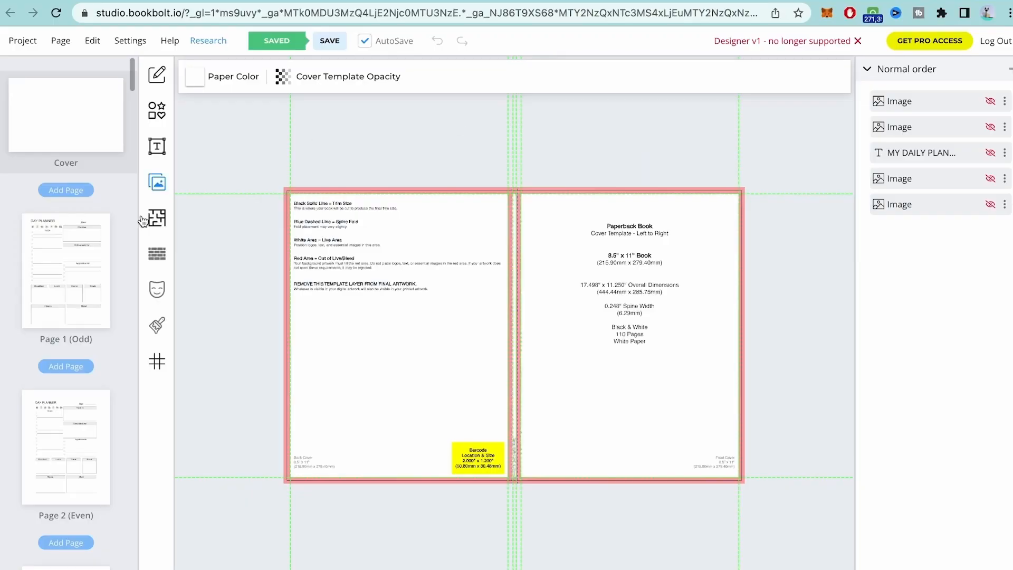
Look through the daily planner's interior page thumbnails, then return to the cover and inspect its template
{"action": "scroll", "coordinate": [13, 343], "scroll_direction": "down", "scroll_amount": 20}
{"action": "scroll", "coordinate": [13, 344], "scroll_direction": "down", "scroll_amount": 15}
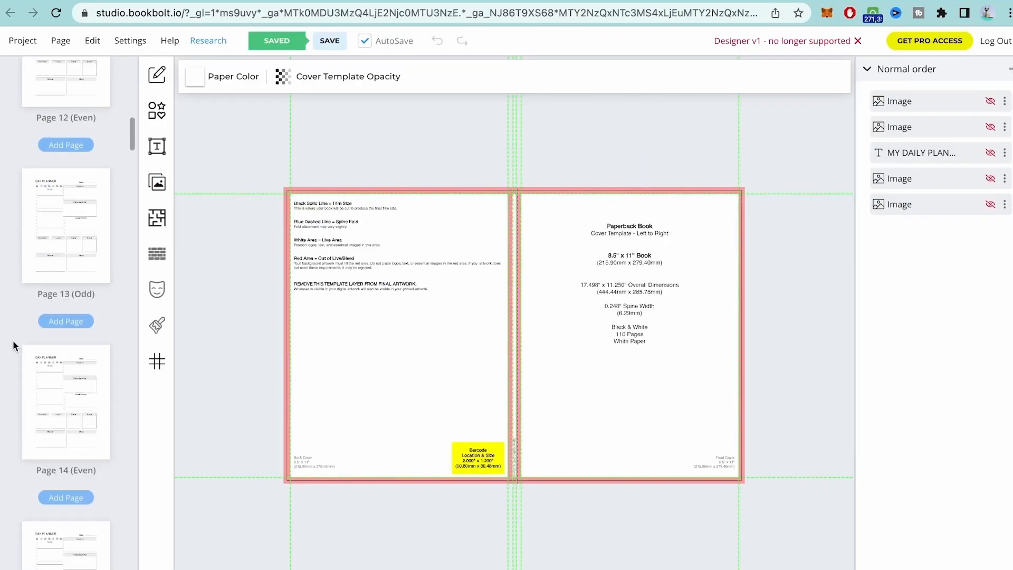
{"action": "scroll", "coordinate": [13, 343], "scroll_direction": "up", "scroll_amount": 20}
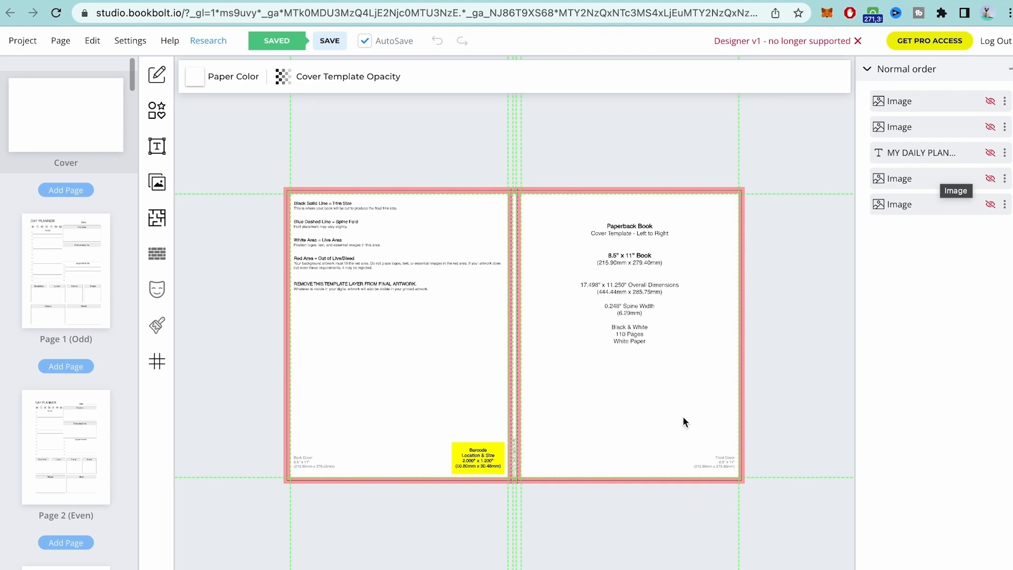
{"action": "scroll", "coordinate": [682, 417], "scroll_direction": "up", "scroll_amount": 2}
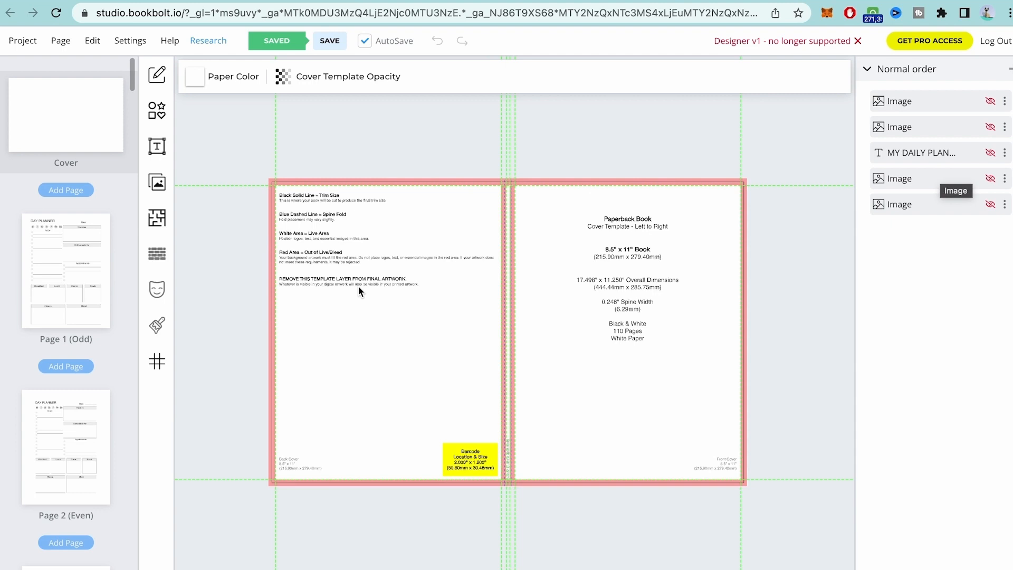
Add a star shape to the cover, enlarge it over the back cover, and delete it again
{"action": "left_click", "coordinate": [160, 122]}
{"action": "left_click", "coordinate": [236, 161]}
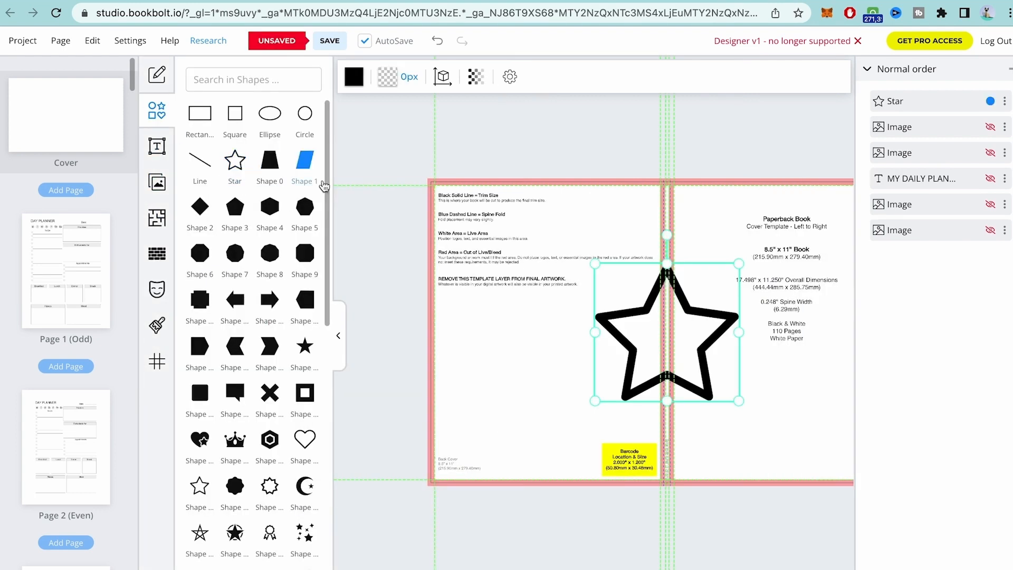
{"action": "mouse_move", "coordinate": [632, 287]}
{"action": "left_mouse_down"}
{"action": "mouse_move", "coordinate": [530, 264]}
{"action": "mouse_move", "coordinate": [526, 249]}
{"action": "mouse_move", "coordinate": [535, 275]}
{"action": "mouse_move", "coordinate": [464, 203]}
{"action": "left_mouse_up"}
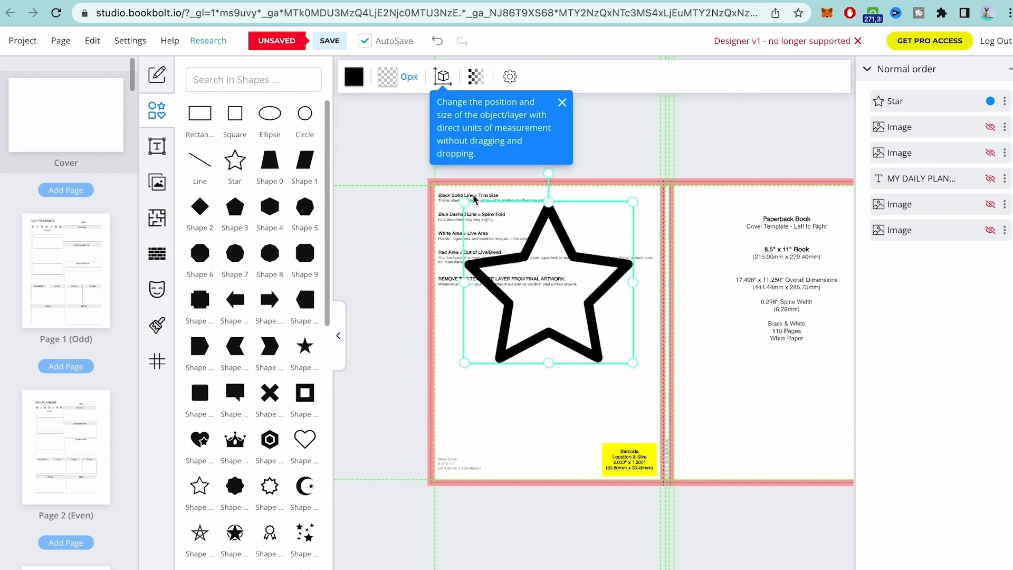
{"action": "right_click", "coordinate": [521, 249]}
{"action": "left_click", "coordinate": [607, 319]}
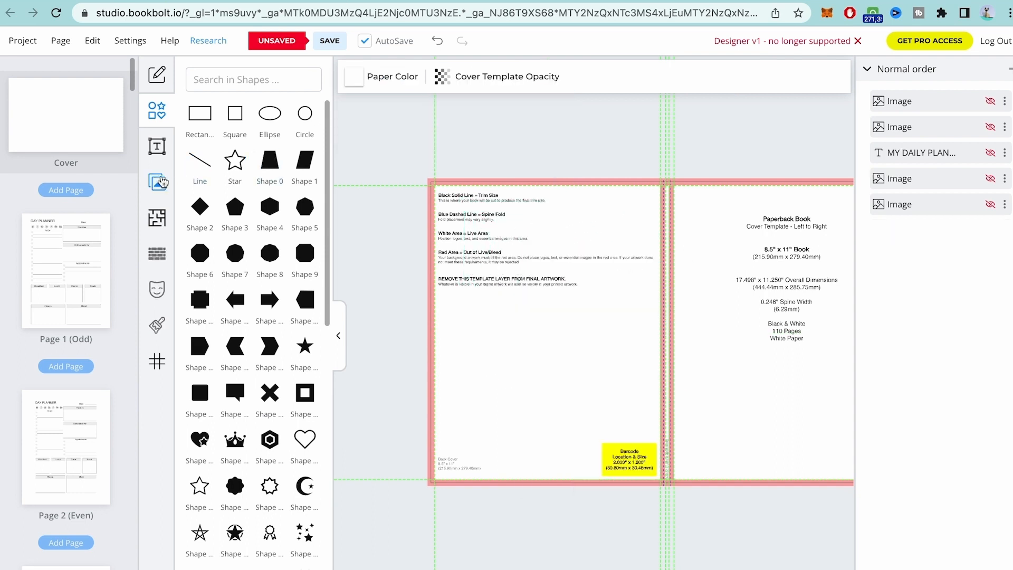
Browse the image sources available for the cover: My Uploads, Pixabay and Unsplash
{"action": "left_click", "coordinate": [158, 182]}
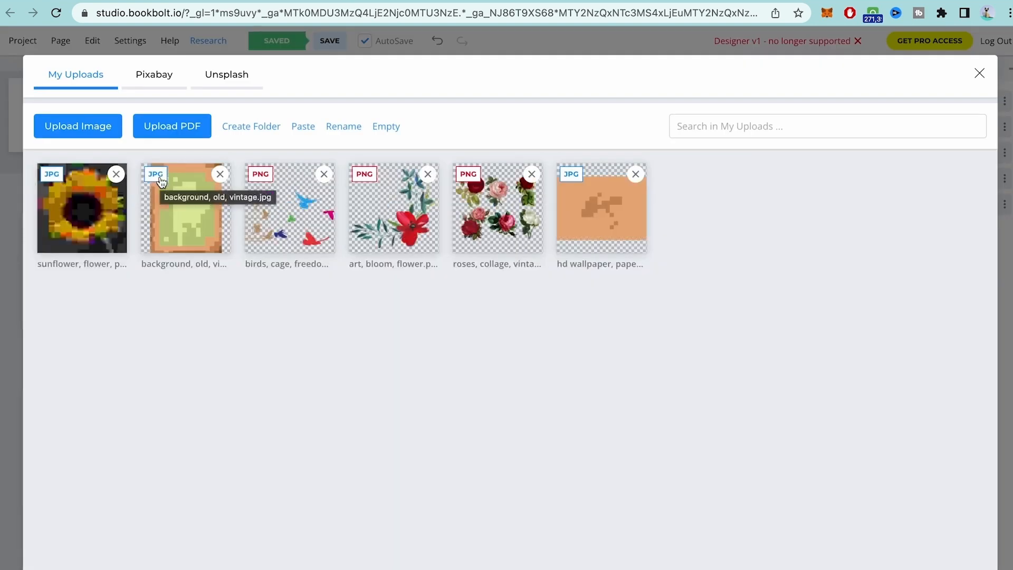
{"action": "left_click", "coordinate": [133, 88]}
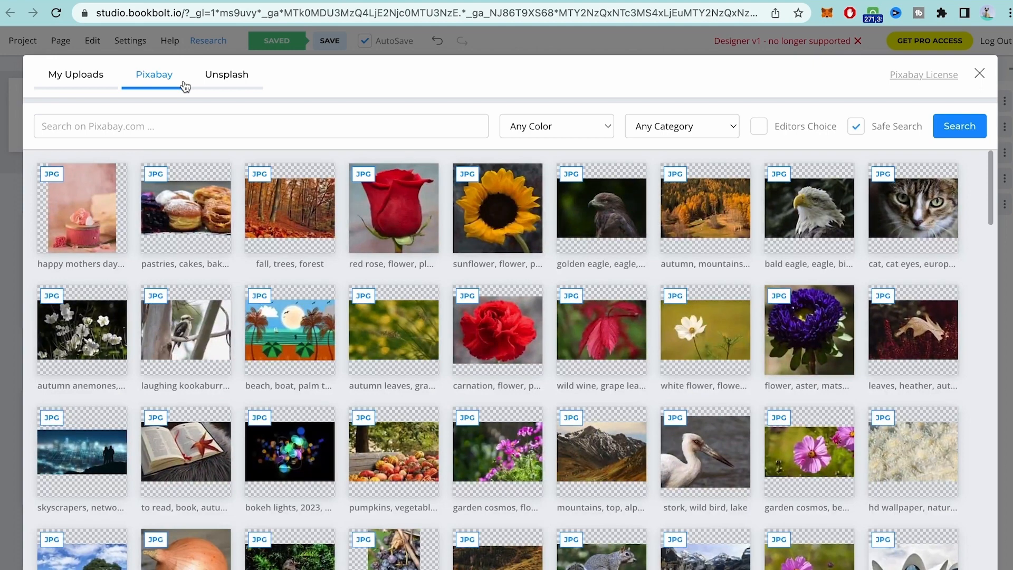
{"action": "left_click", "coordinate": [235, 78]}
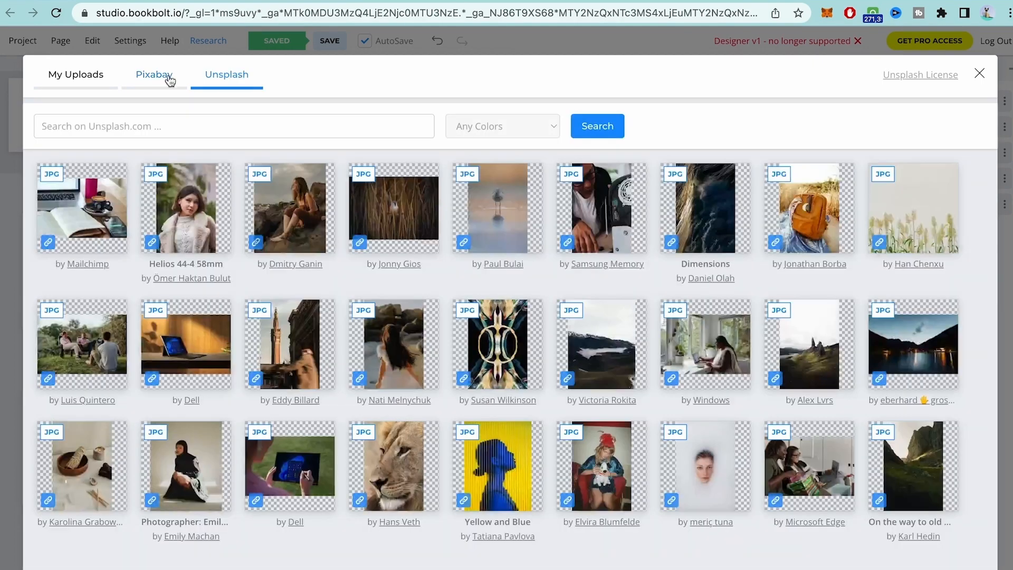
Search Pixabay for "vintage" and insert the brown wooden plank texture as the cover background
{"action": "left_click", "coordinate": [165, 75]}
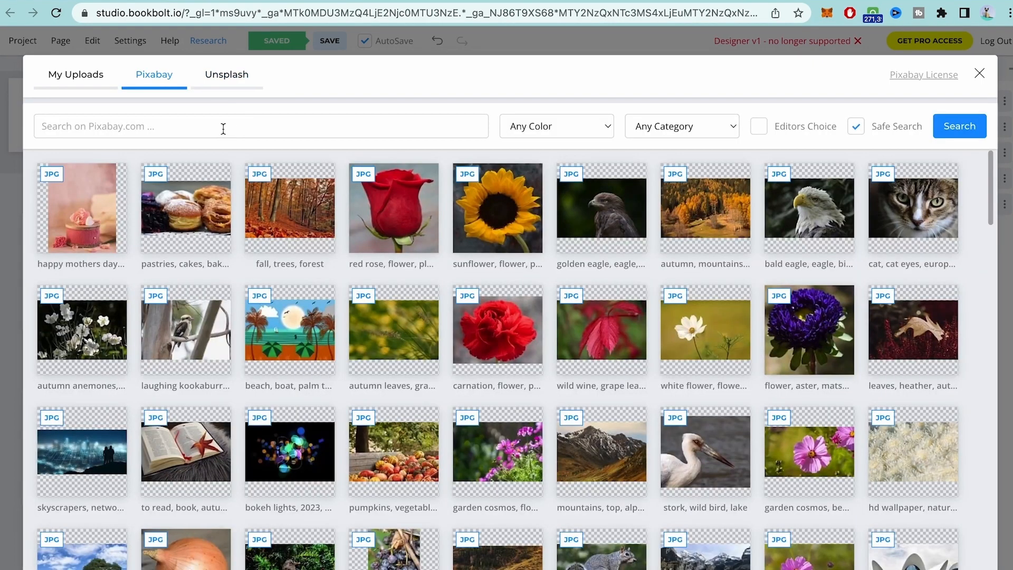
{"action": "left_click", "coordinate": [223, 128]}
{"action": "type", "text": "vintage"}
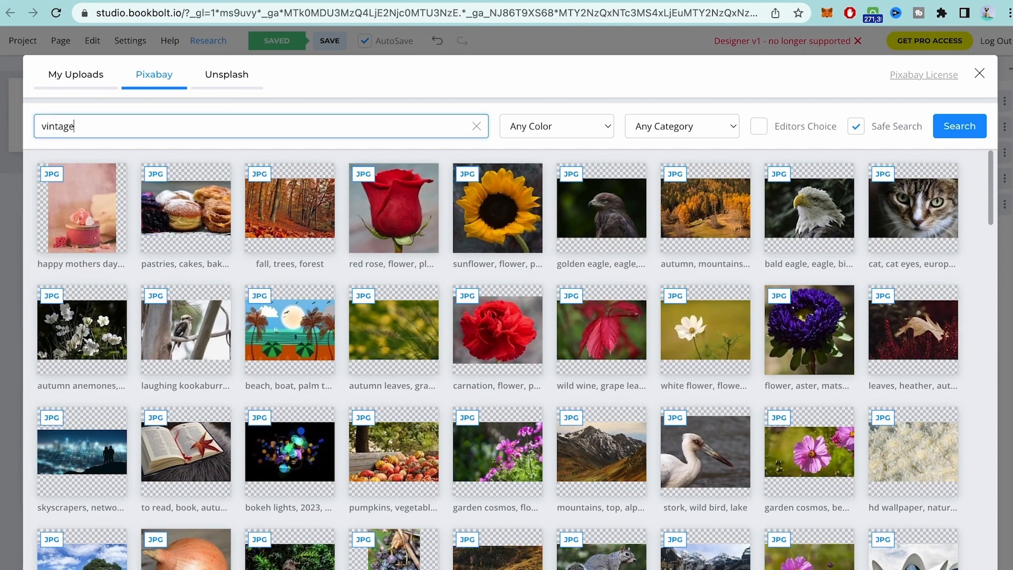
{"action": "key", "text": "Return"}
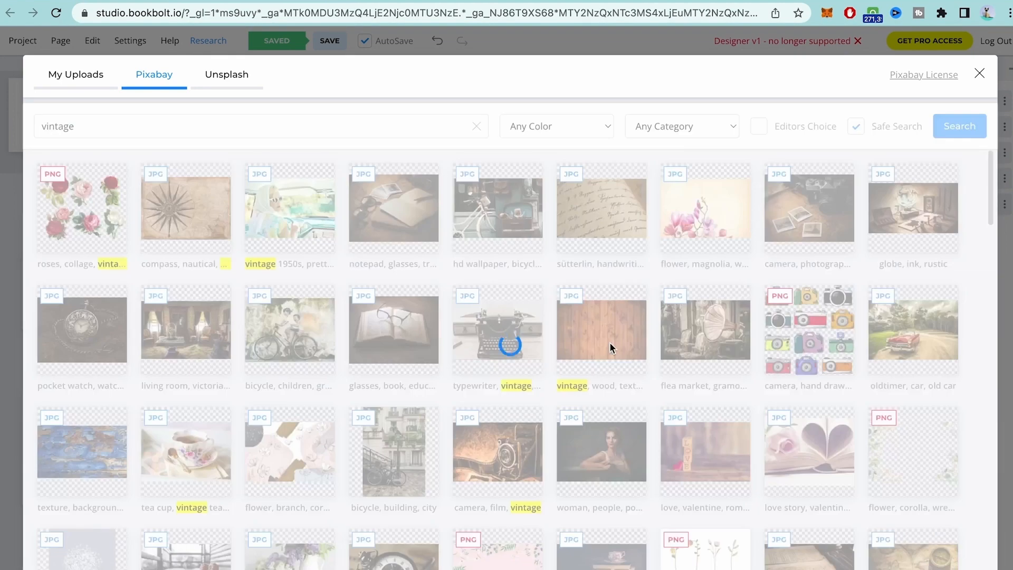
{"action": "left_click", "coordinate": [610, 342]}
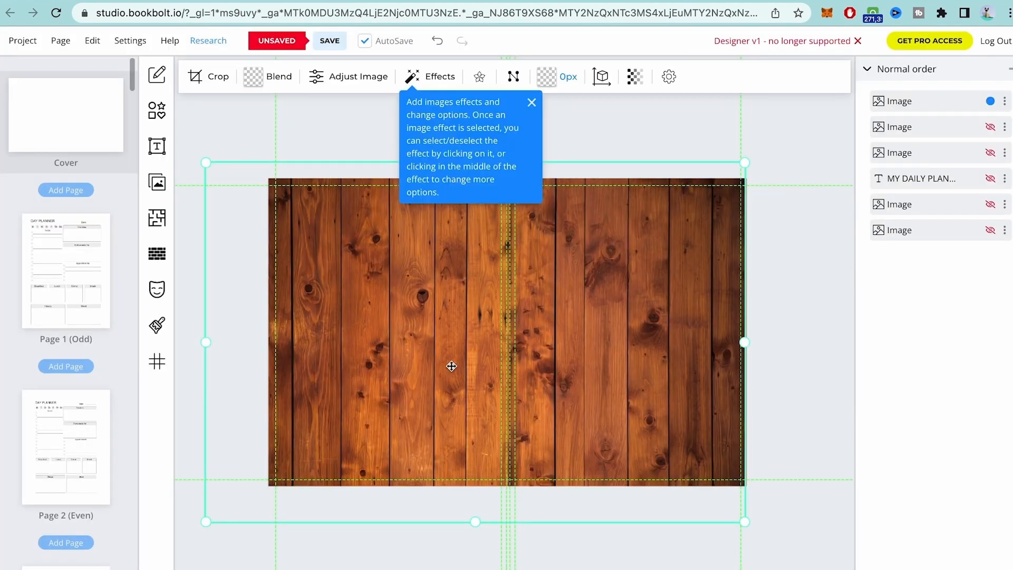
{"action": "left_click", "coordinate": [792, 335]}
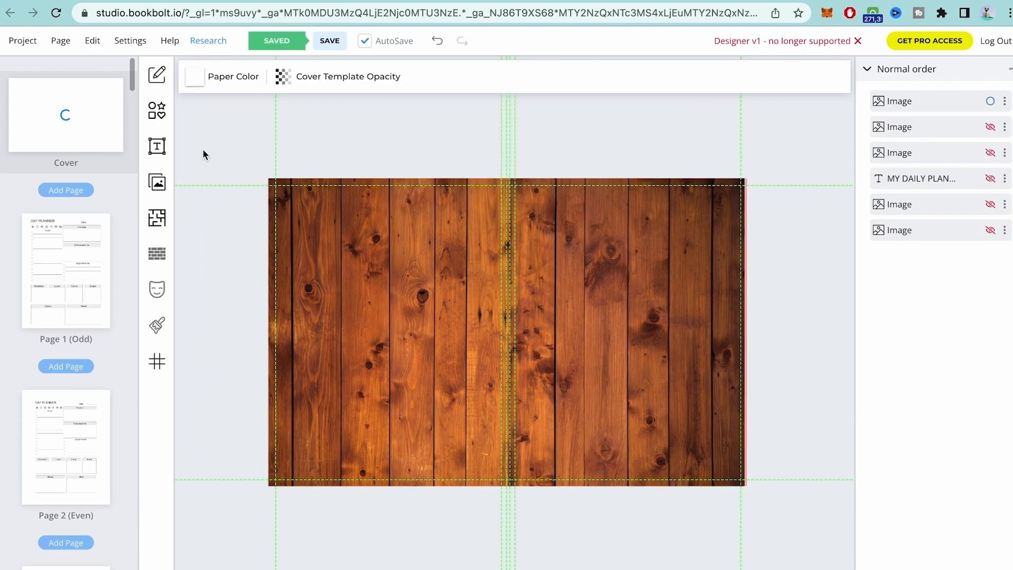
Add a Bridge Text object and place it near the upper edge of the front cover
{"action": "left_click", "coordinate": [157, 110]}
{"action": "left_click", "coordinate": [157, 146]}
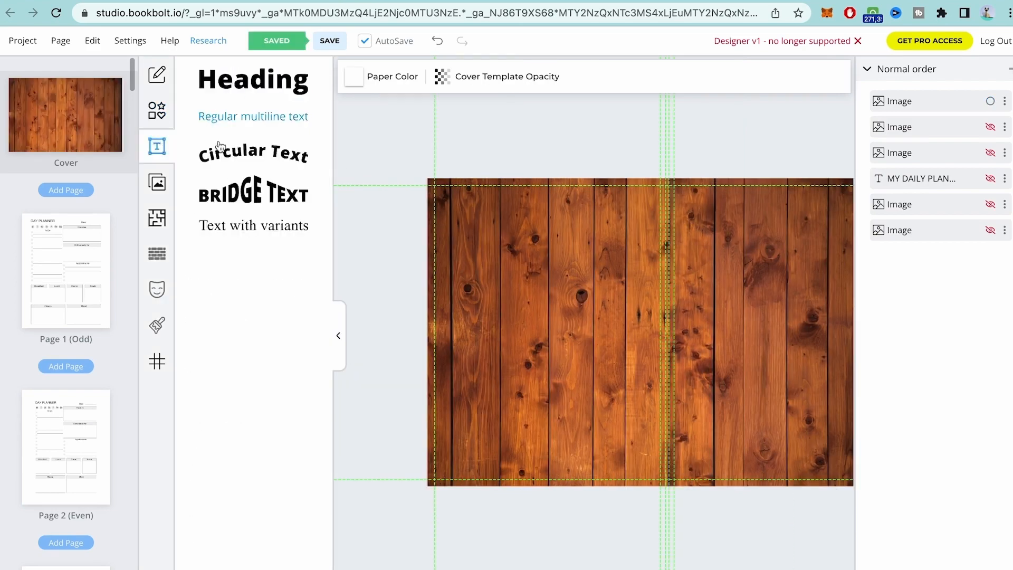
{"action": "left_click", "coordinate": [268, 202]}
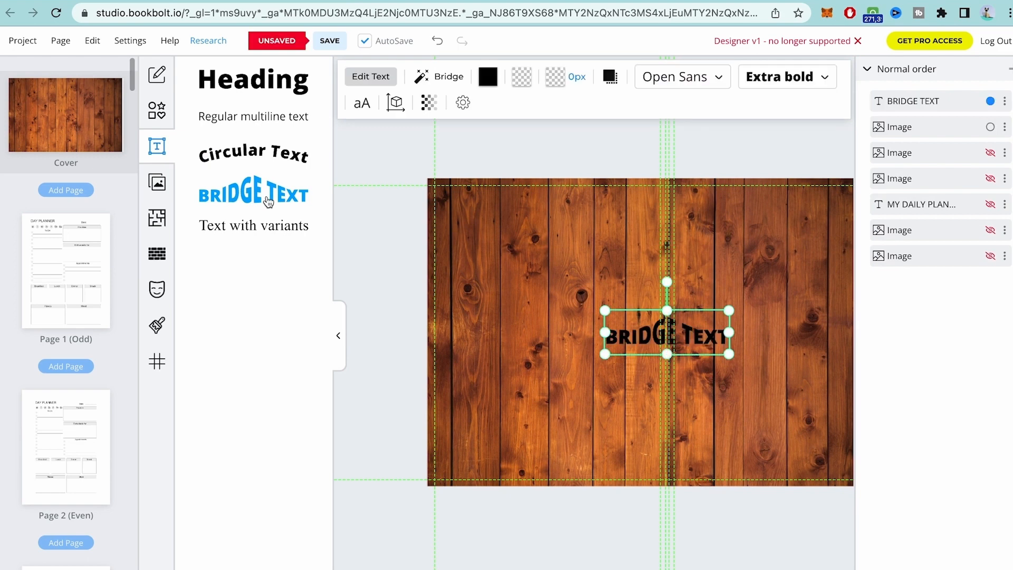
{"action": "left_click_drag", "start_coordinate": [674, 330], "coordinate": [764, 233]}
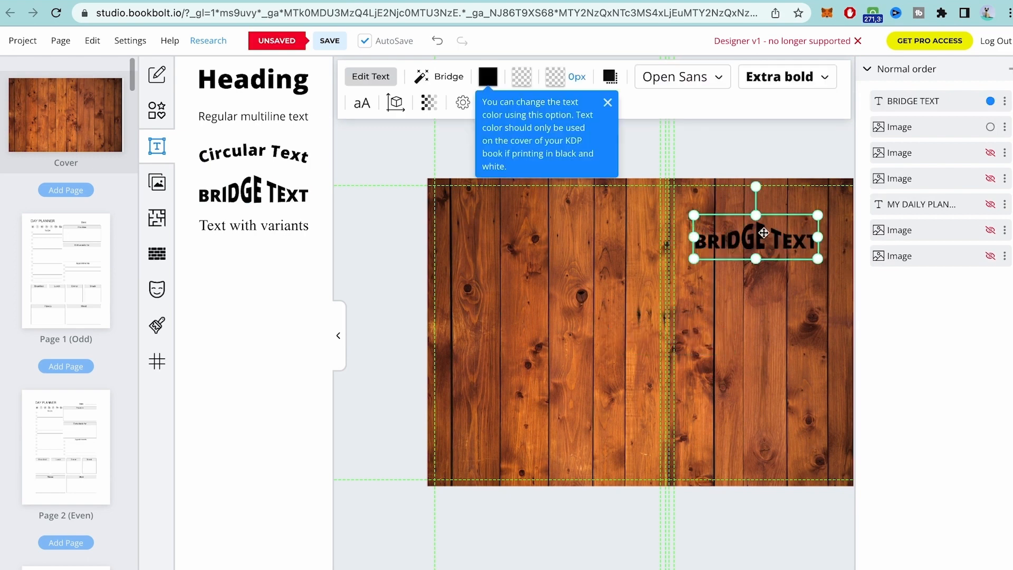
Change the bridge text on the front cover to "my daily planner"
{"action": "left_click", "coordinate": [371, 76]}
{"action": "left_click_drag", "start_coordinate": [414, 140], "coordinate": [323, 148]}
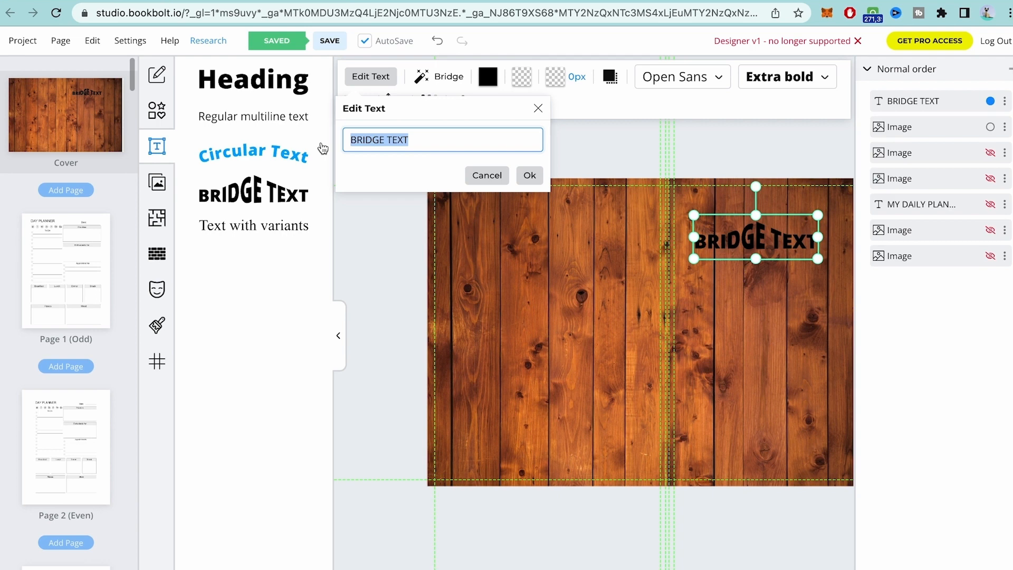
{"action": "type", "text": "my daily"}
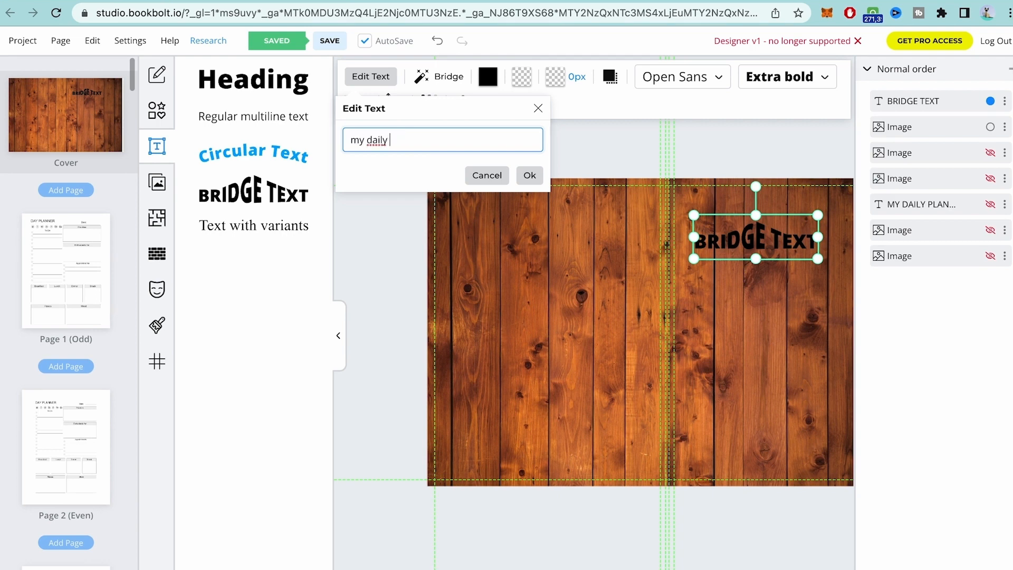
{"action": "type", "text": "planner"}
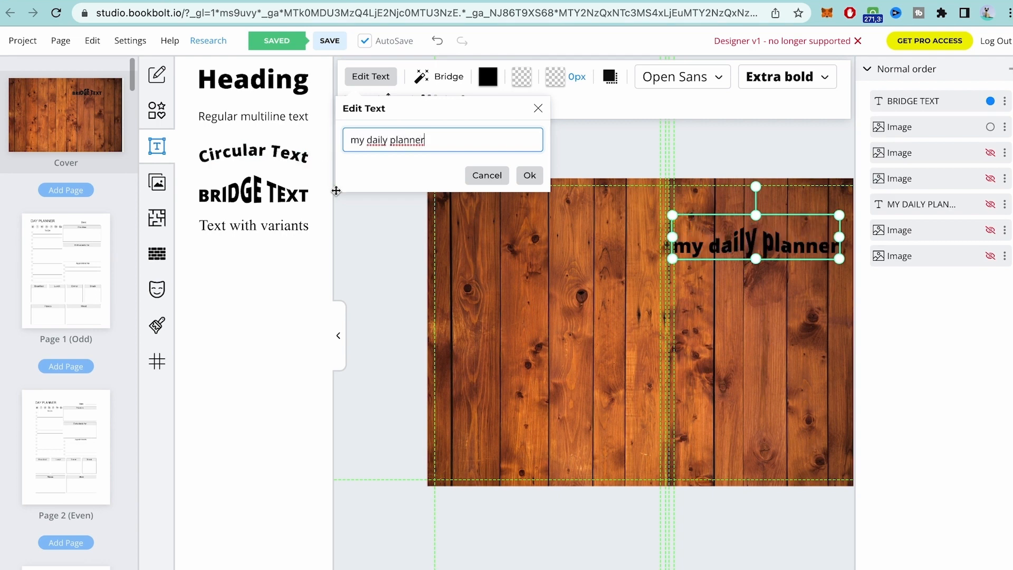
{"action": "left_click", "coordinate": [380, 254]}
Browse the free fonts available for the "my daily planner" title text
{"action": "left_click", "coordinate": [710, 241]}
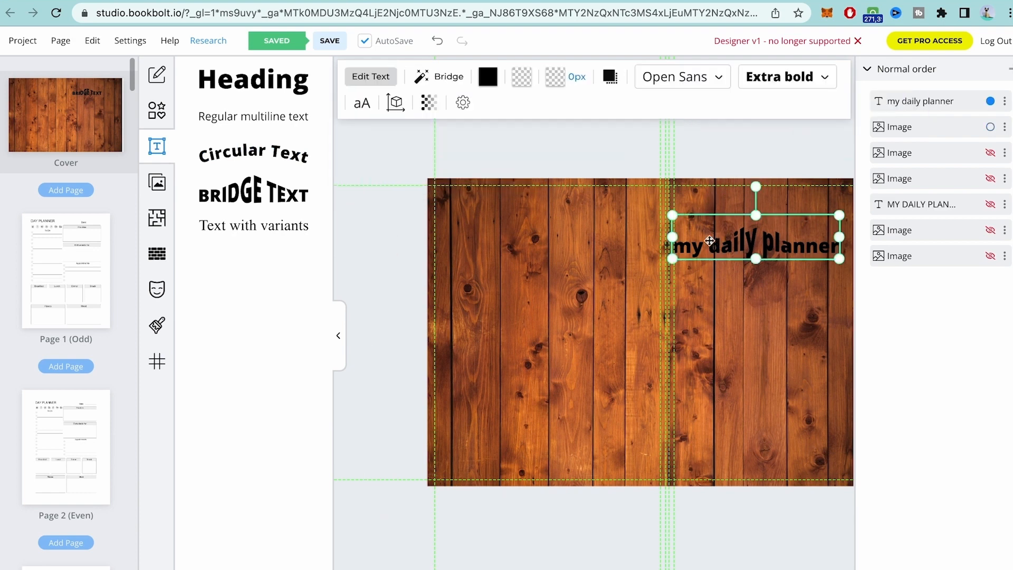
{"action": "left_click", "coordinate": [696, 89]}
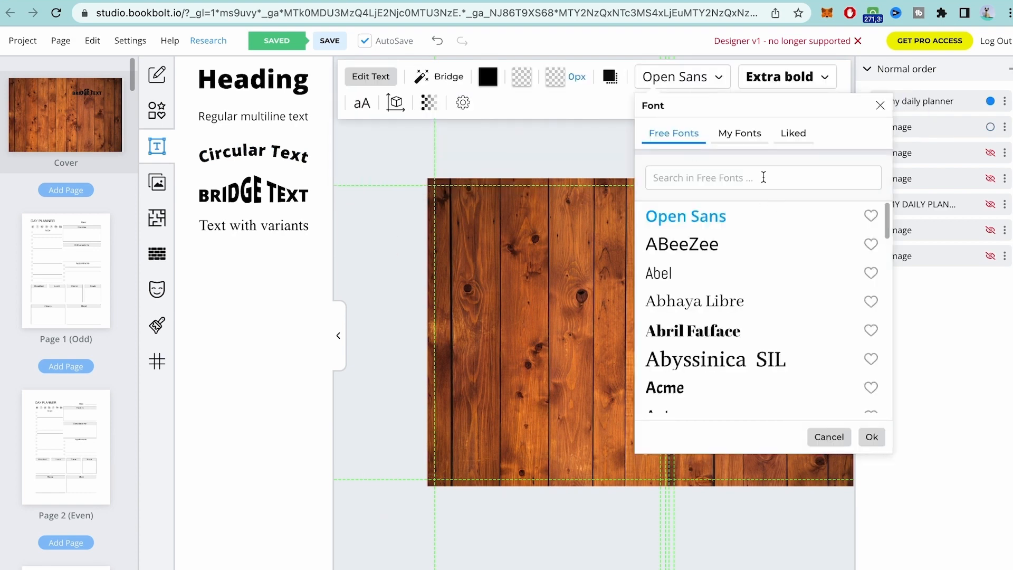
{"action": "scroll", "coordinate": [746, 227], "scroll_direction": "down", "scroll_amount": 10}
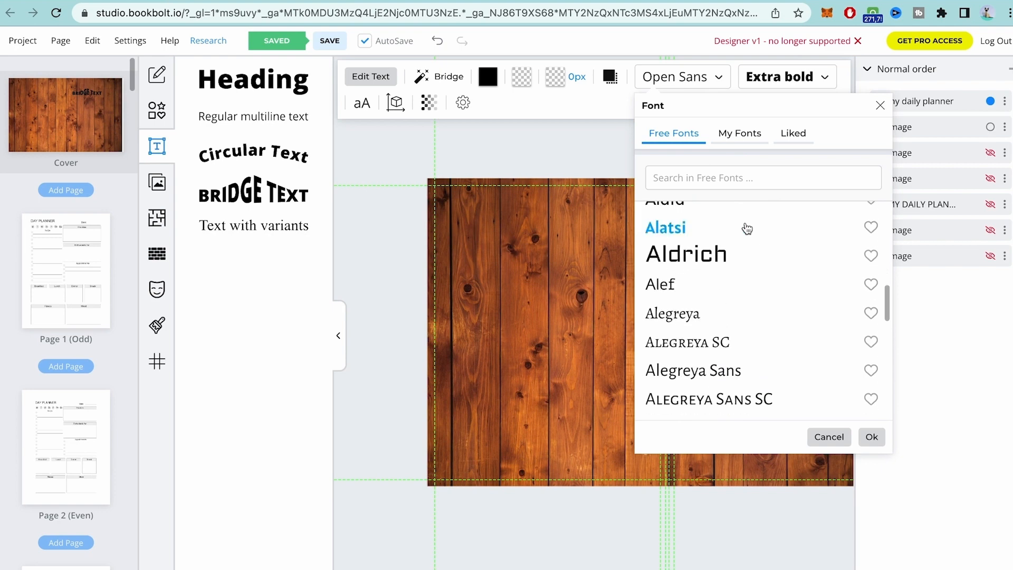
{"action": "scroll", "coordinate": [746, 228], "scroll_direction": "down", "scroll_amount": 10}
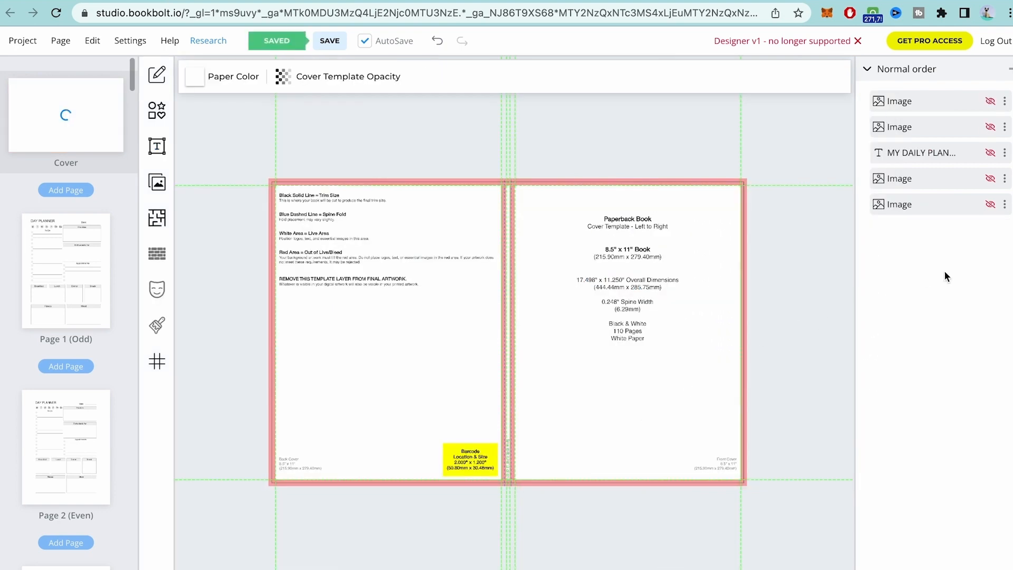
Show all five hidden cover layers: the four images and the MY DAILY PLANNER text
{"action": "left_click", "coordinate": [990, 206]}
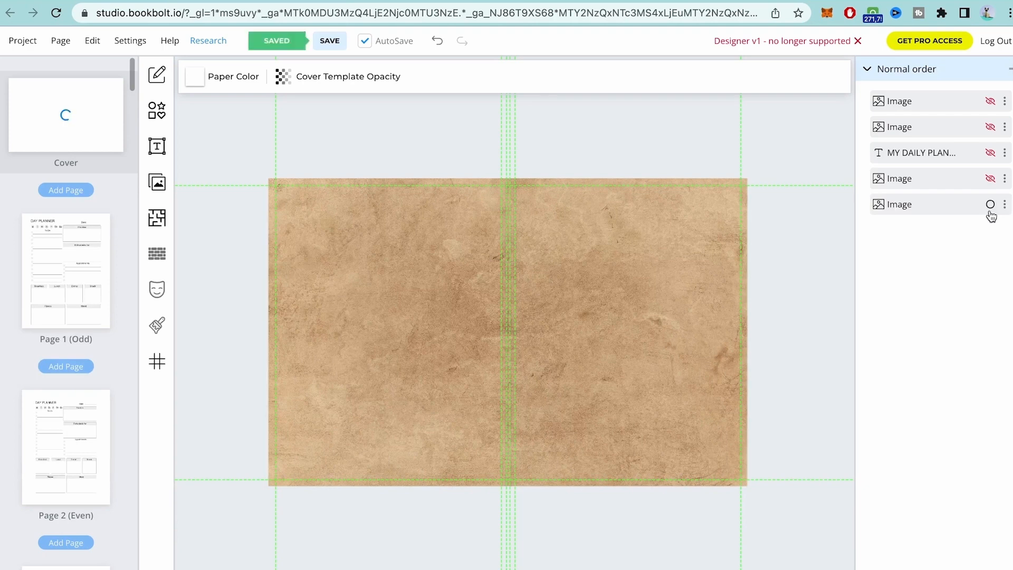
{"action": "left_click", "coordinate": [990, 178]}
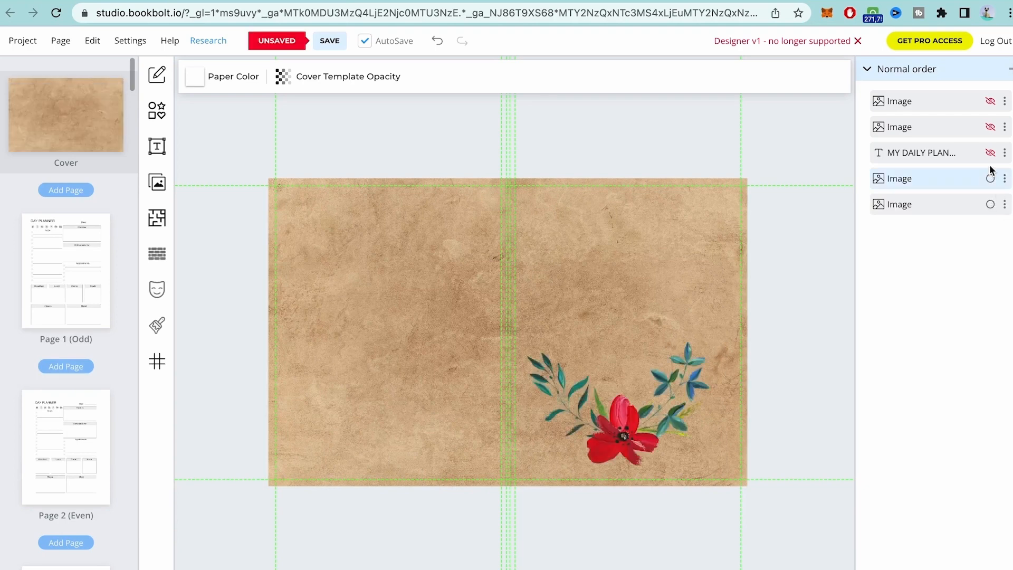
{"action": "left_click", "coordinate": [990, 153]}
{"action": "left_click", "coordinate": [991, 126]}
{"action": "left_click", "coordinate": [990, 100]}
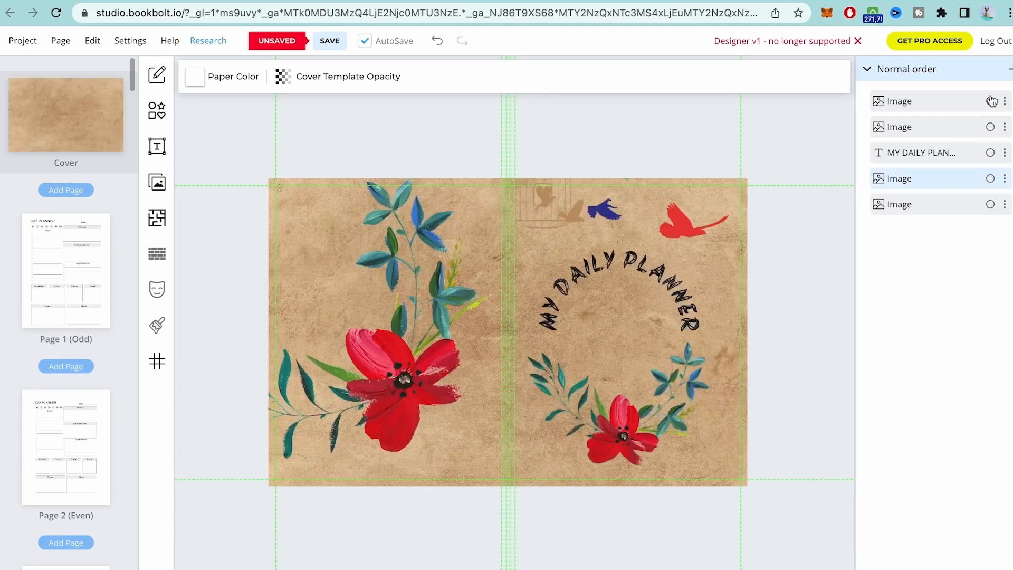
Browse the uploaded images and the Pixabay and Unsplash stock photo libraries, and leave the image library without adding anything
{"action": "left_click", "coordinate": [158, 184]}
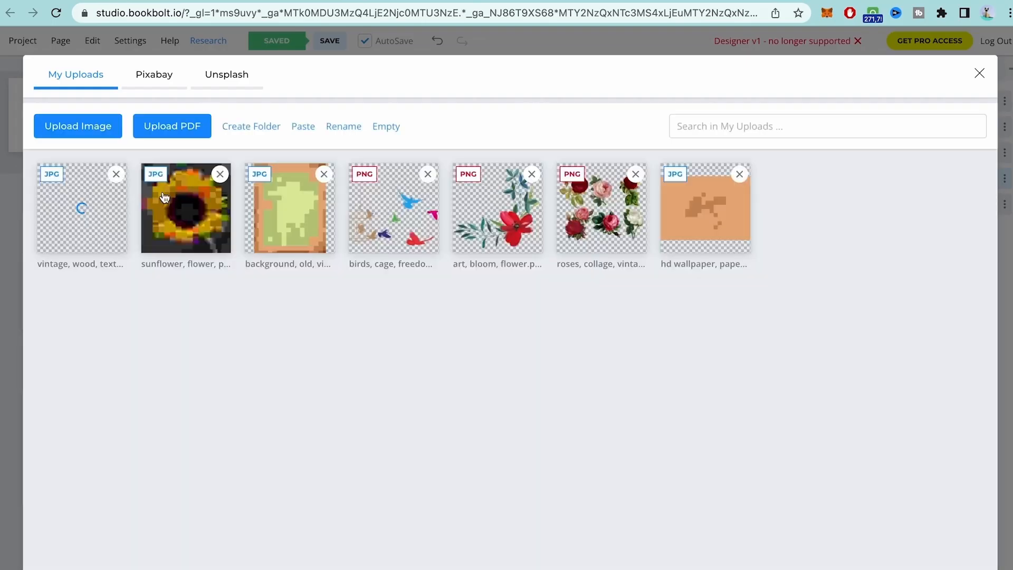
{"action": "left_click", "coordinate": [154, 83]}
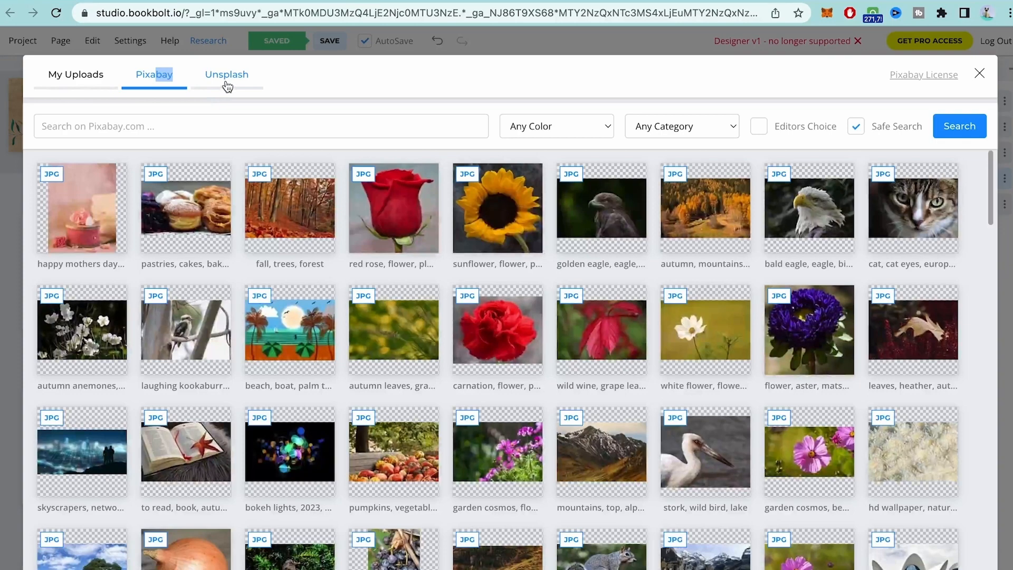
{"action": "left_click", "coordinate": [227, 84]}
{"action": "left_click", "coordinate": [164, 78]}
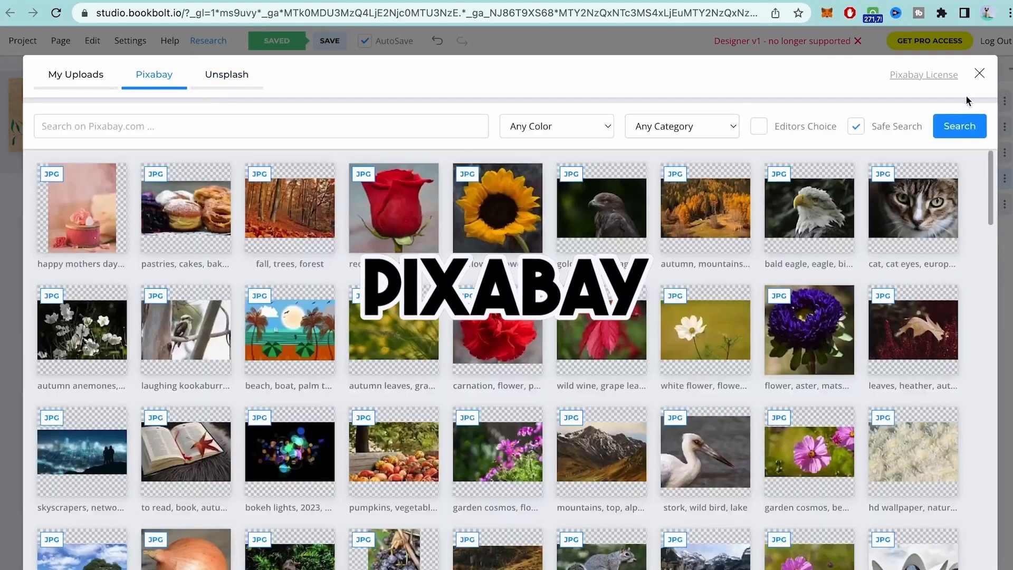
{"action": "left_click", "coordinate": [979, 73]}
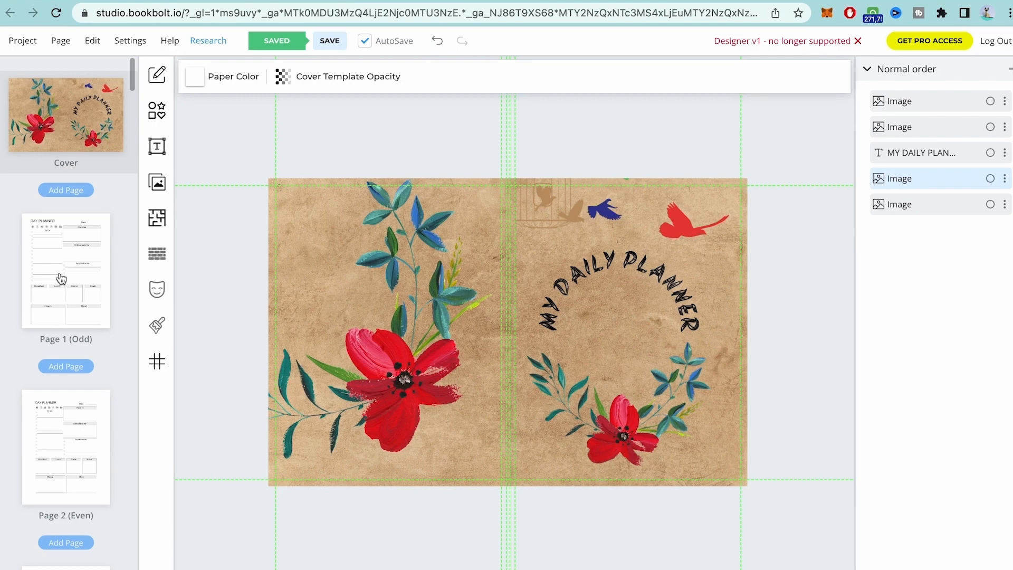
Search the interior templates for "planner" and apply the Day Planner 2 (B&W) variant to the planner's interior
{"action": "scroll", "coordinate": [61, 278], "scroll_direction": "down", "scroll_amount": 2}
{"action": "scroll", "coordinate": [62, 280], "scroll_direction": "up", "scroll_amount": 2}
{"action": "left_click", "coordinate": [157, 220]}
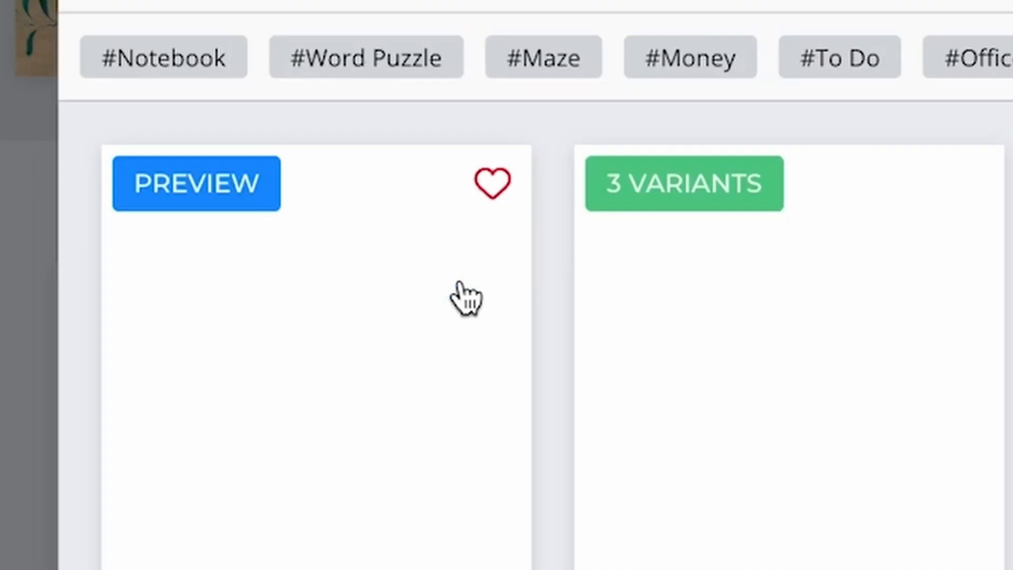
{"action": "left_click", "coordinate": [208, 113]}
{"action": "type", "text": "planne"}
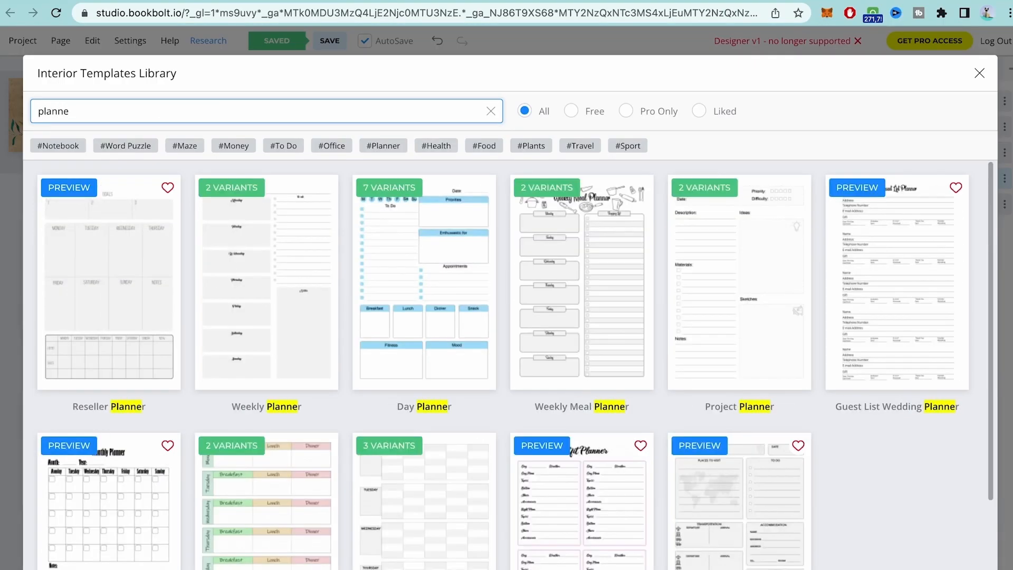
{"action": "type", "text": "r"}
{"action": "scroll", "coordinate": [438, 322], "scroll_direction": "down", "scroll_amount": 3}
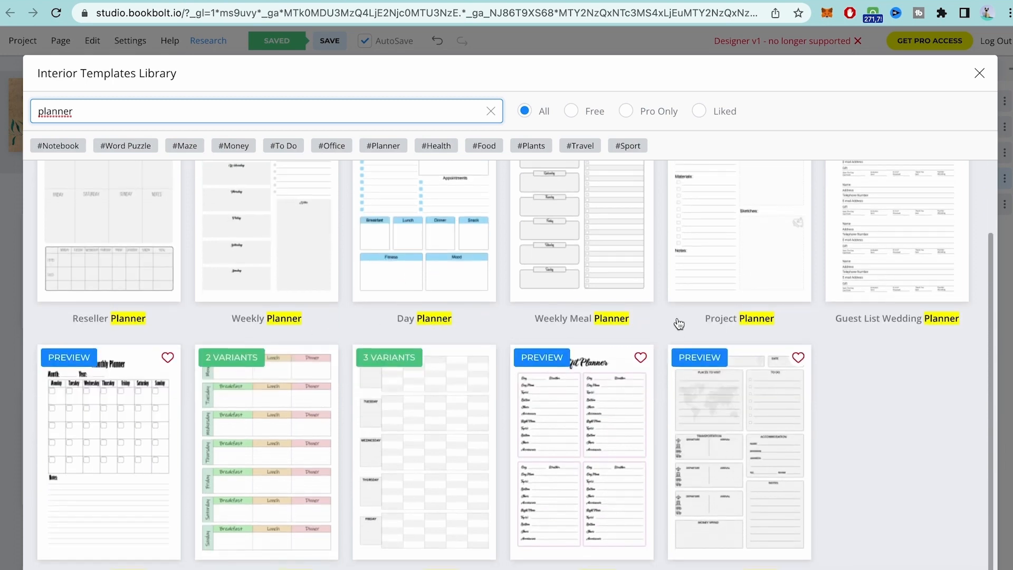
{"action": "left_click", "coordinate": [445, 297]}
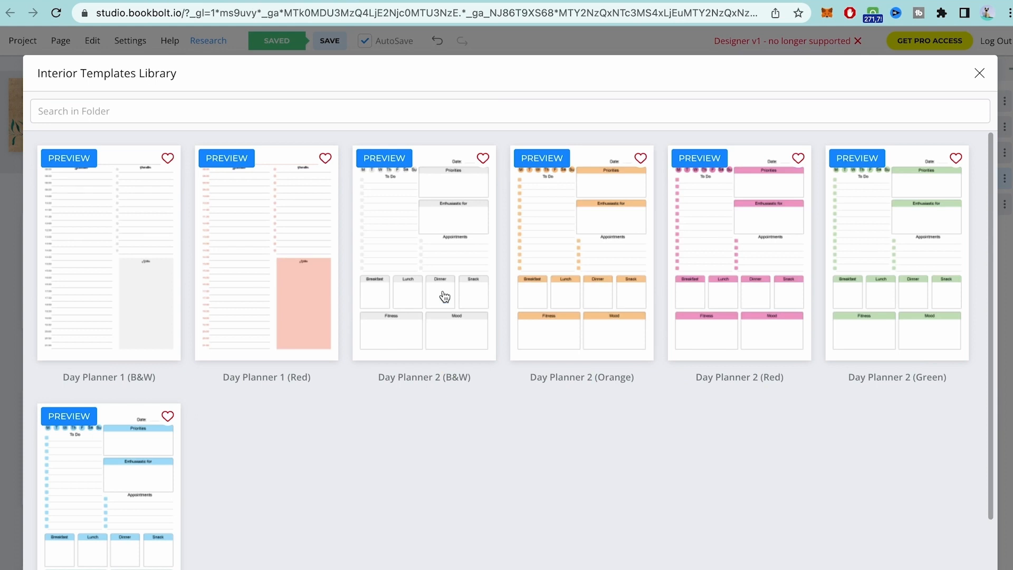
{"action": "left_click", "coordinate": [395, 228]}
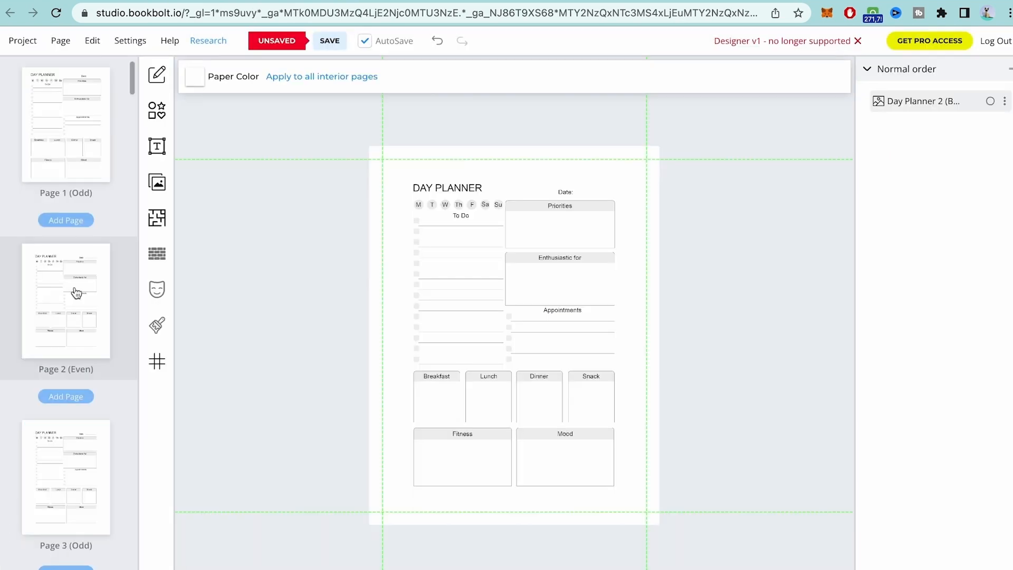
Try to download the planner project as an RGB PDF
{"action": "scroll", "coordinate": [483, 257], "scroll_direction": "up", "scroll_amount": 3}
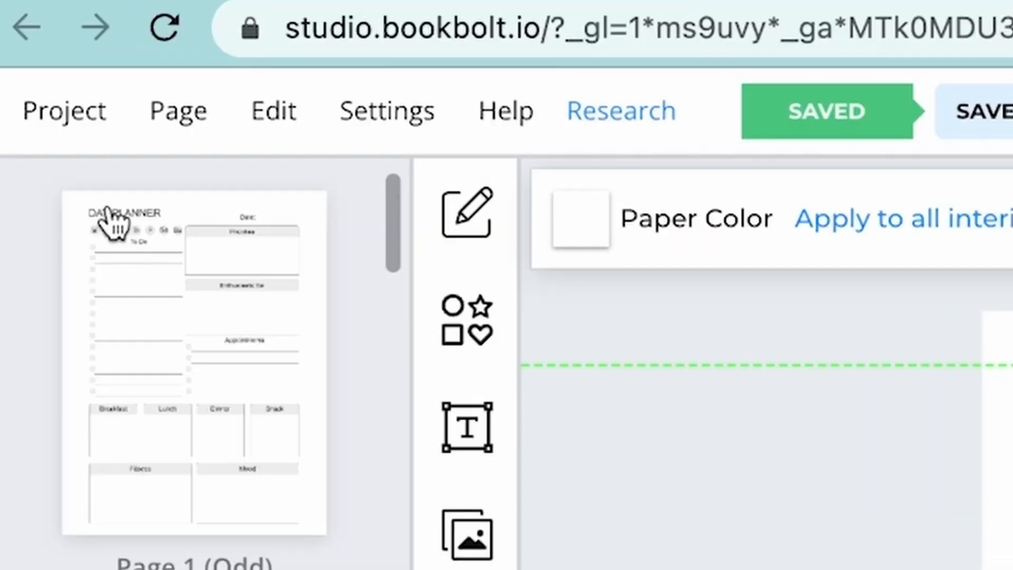
{"action": "left_click", "coordinate": [25, 44]}
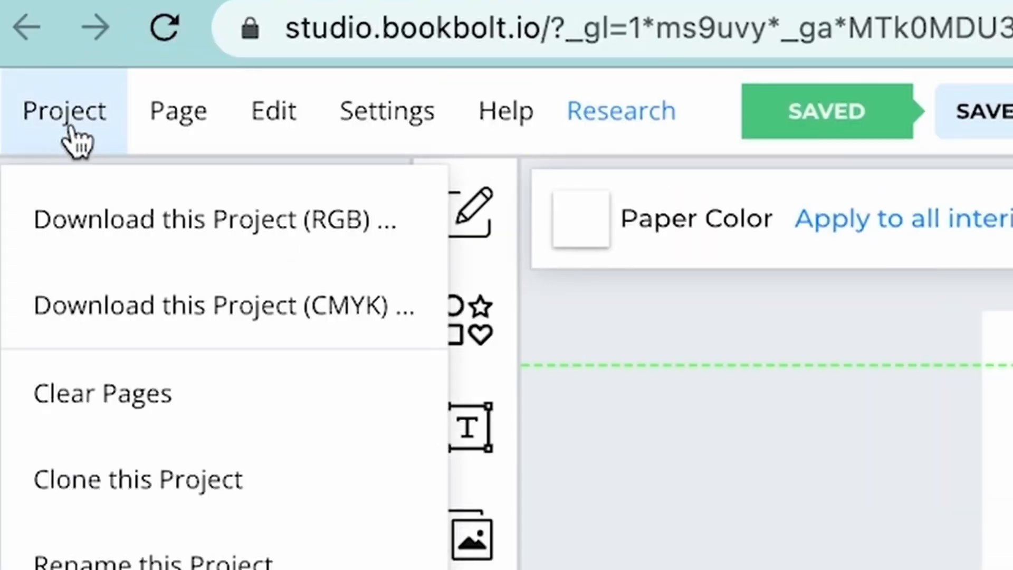
{"action": "left_click", "coordinate": [168, 224]}
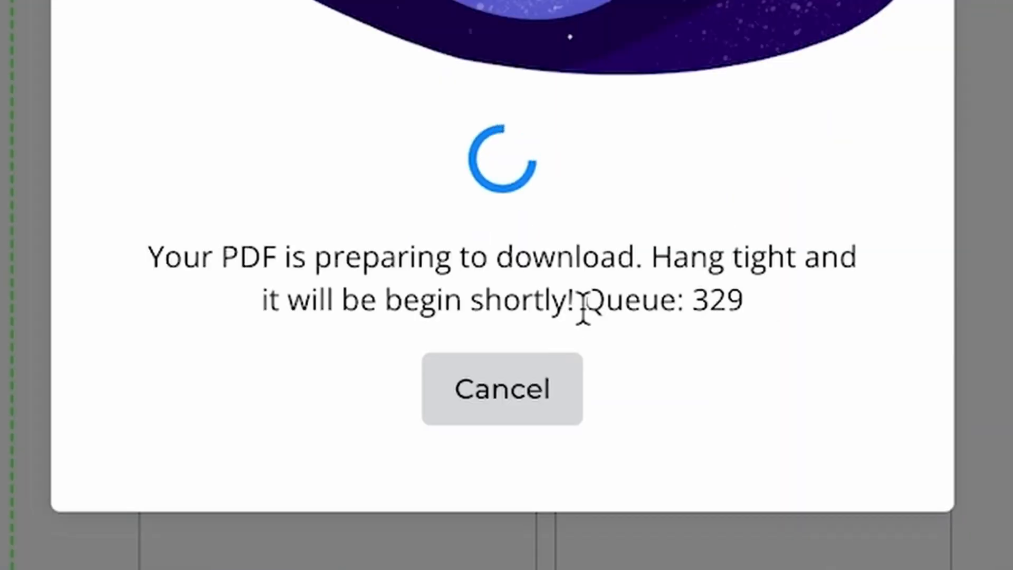
{"action": "left_click_drag", "start_coordinate": [583, 305], "coordinate": [779, 302]}
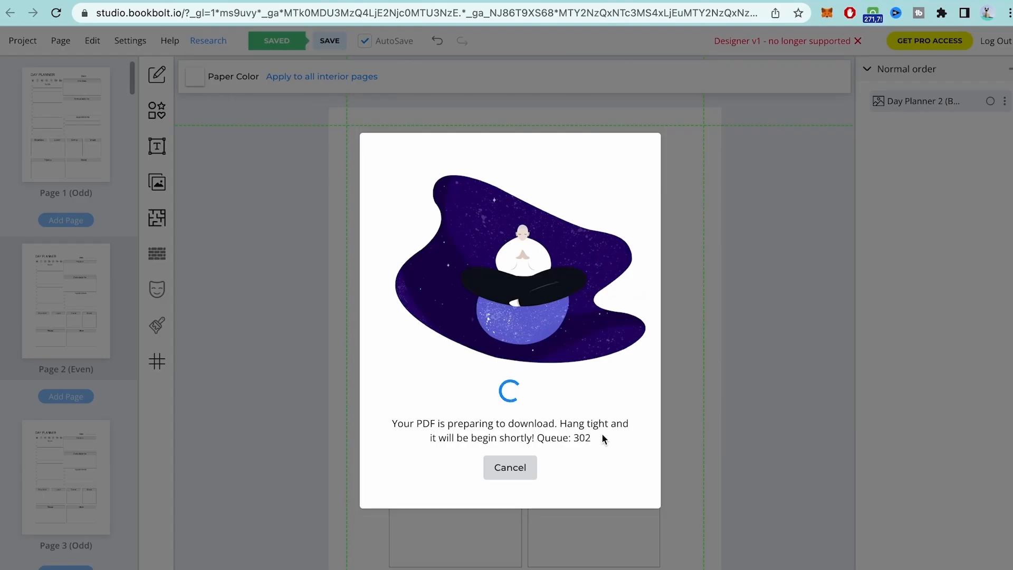
{"action": "left_click", "coordinate": [515, 469]}
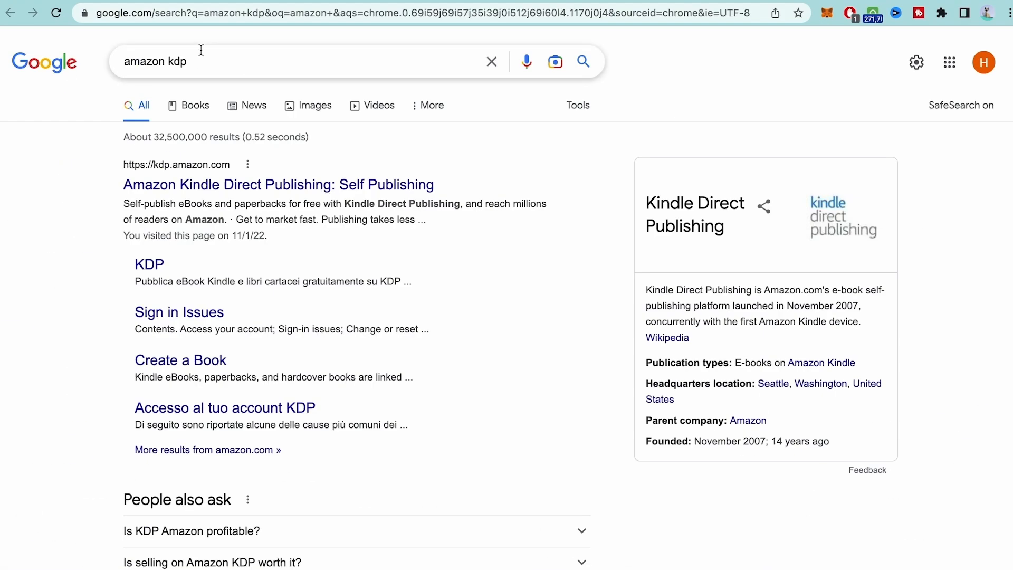
Switch to the Google results for "amazon kdp" and open the Amazon Kindle Direct Publishing site
{"action": "left_click_drag", "start_coordinate": [199, 52], "coordinate": [184, 60]}
{"action": "left_click_drag", "start_coordinate": [273, 100], "coordinate": [62, 108]}
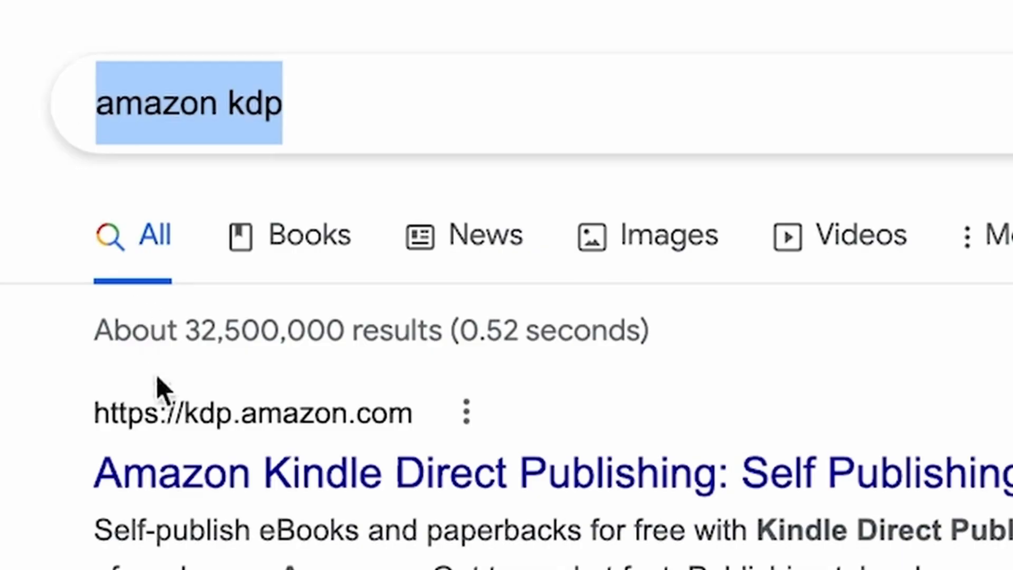
{"action": "left_click", "coordinate": [211, 488]}
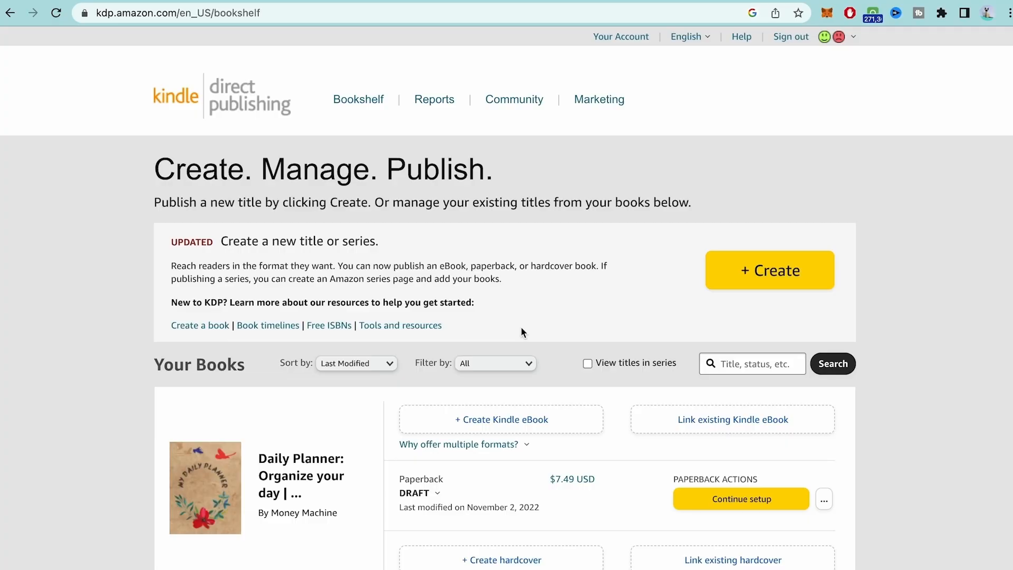
Look over the KDP bookshelf and start creating a new paperback title
{"action": "scroll", "coordinate": [520, 332], "scroll_direction": "down", "scroll_amount": 3}
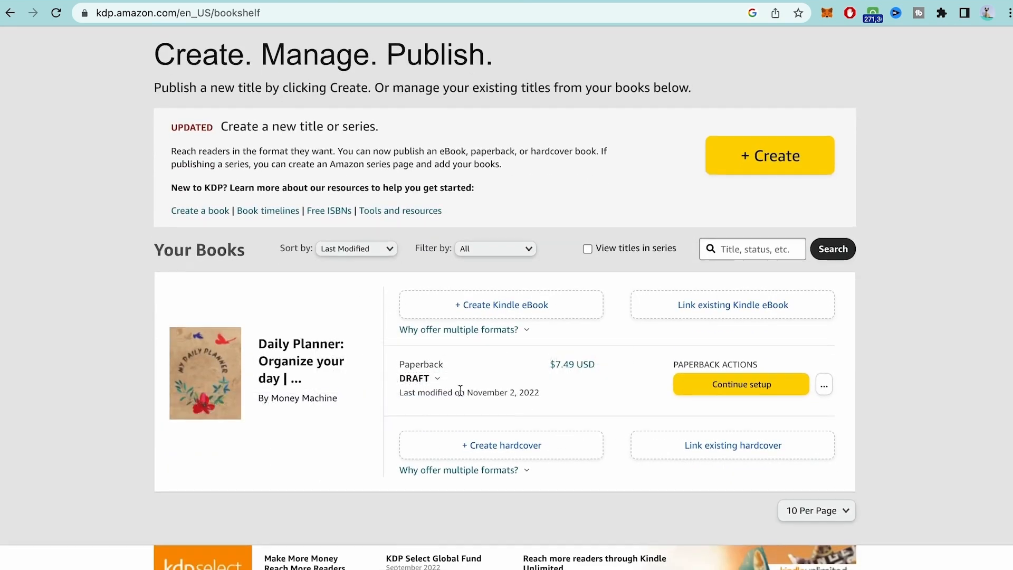
{"action": "scroll", "coordinate": [460, 390], "scroll_direction": "up", "scroll_amount": 2}
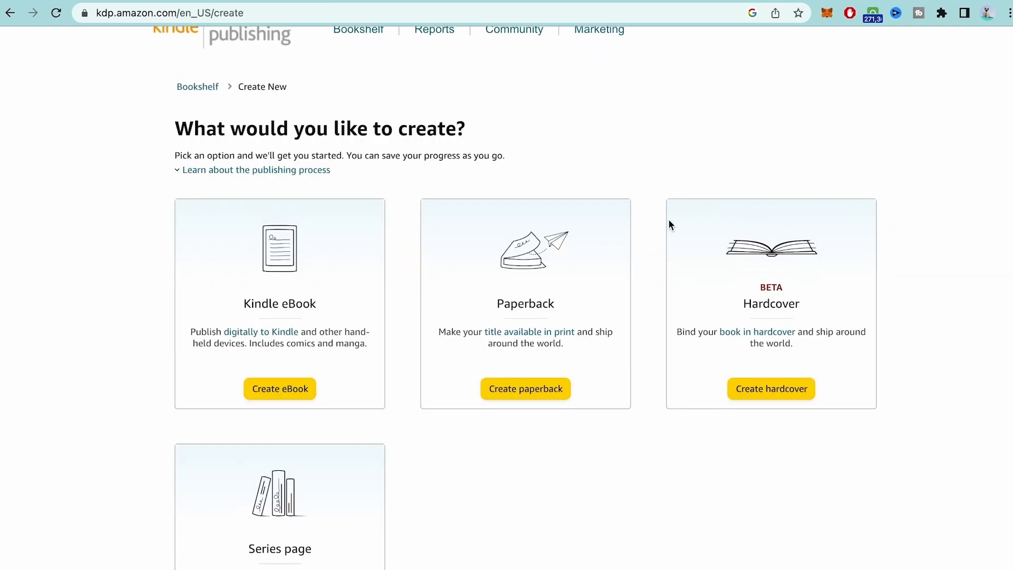
{"action": "left_click", "coordinate": [511, 399]}
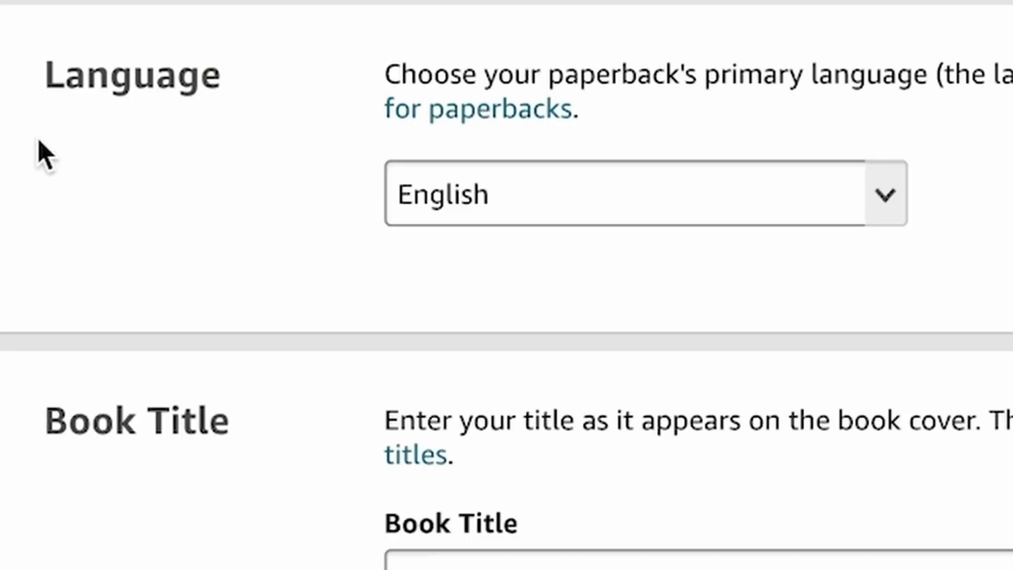
Review the paperback's language, book title, subtitle, series, edition number and primary author details
{"action": "left_click_drag", "start_coordinate": [179, 258], "coordinate": [215, 258]}
{"action": "scroll", "coordinate": [451, 258], "scroll_direction": "down", "scroll_amount": 5}
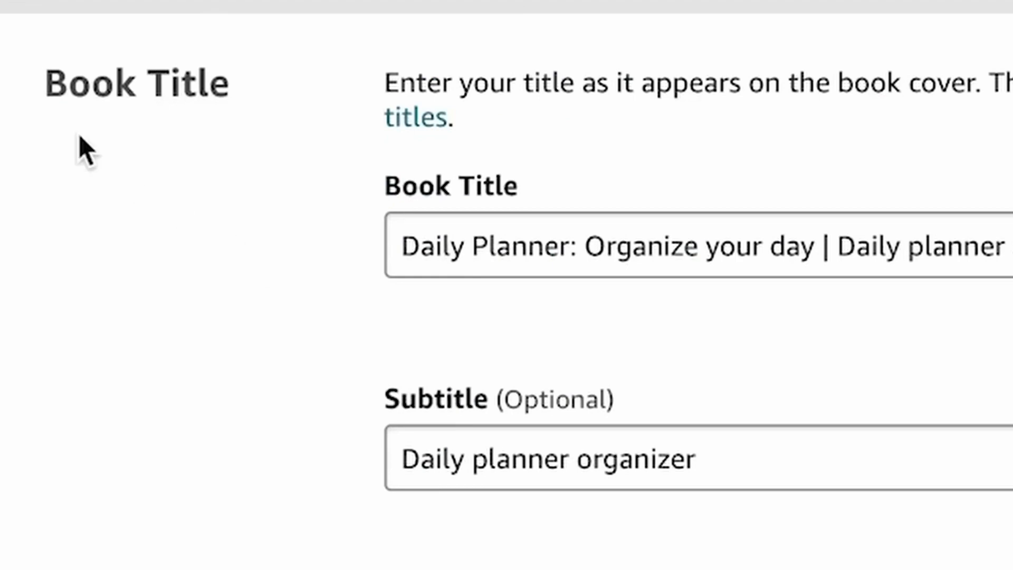
{"action": "scroll", "coordinate": [84, 150], "scroll_direction": "down", "scroll_amount": 4}
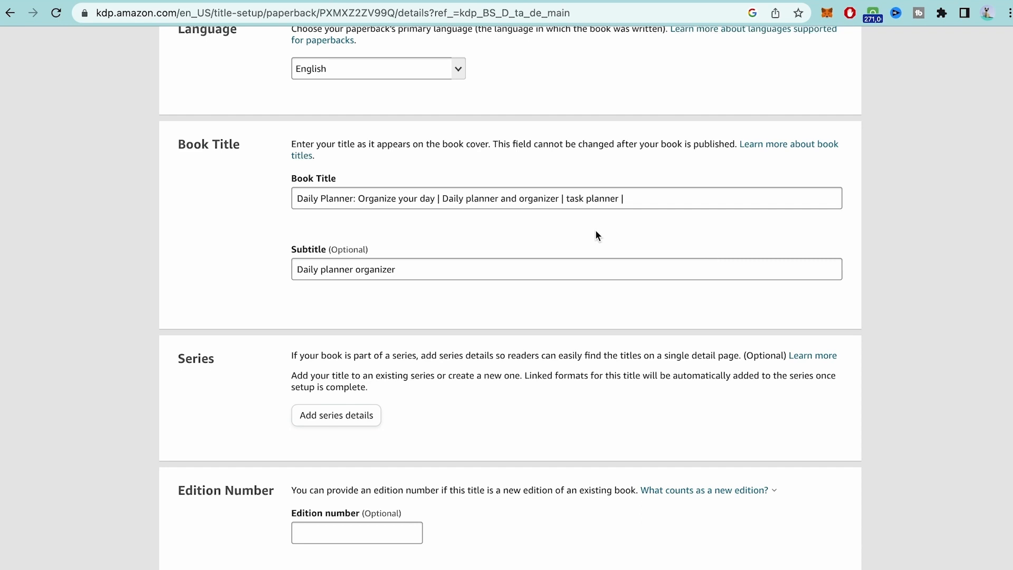
{"action": "scroll", "coordinate": [374, 232], "scroll_direction": "down", "scroll_amount": 1}
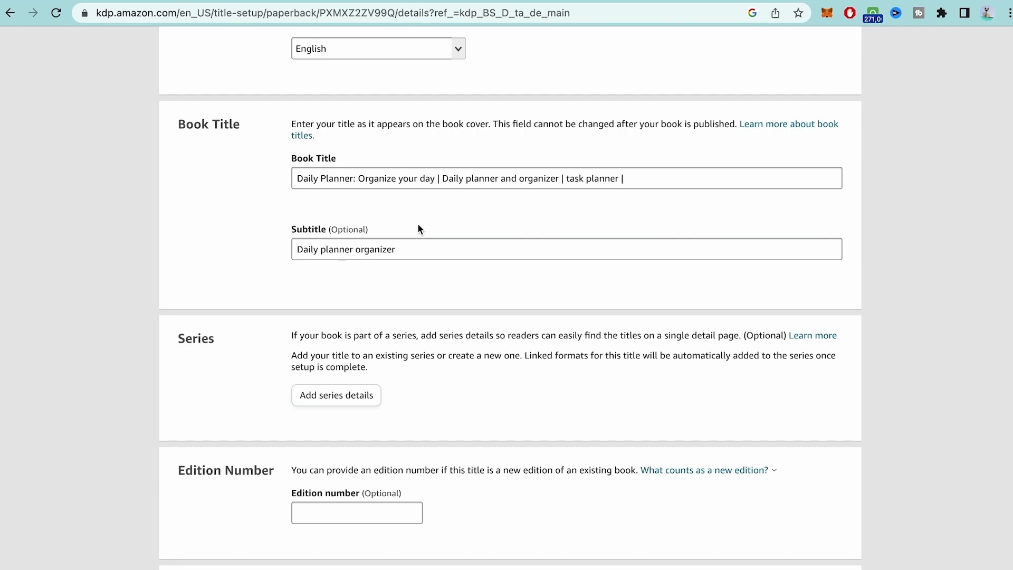
{"action": "scroll", "coordinate": [417, 229], "scroll_direction": "down", "scroll_amount": 5}
{"action": "scroll", "coordinate": [350, 287], "scroll_direction": "down", "scroll_amount": 6}
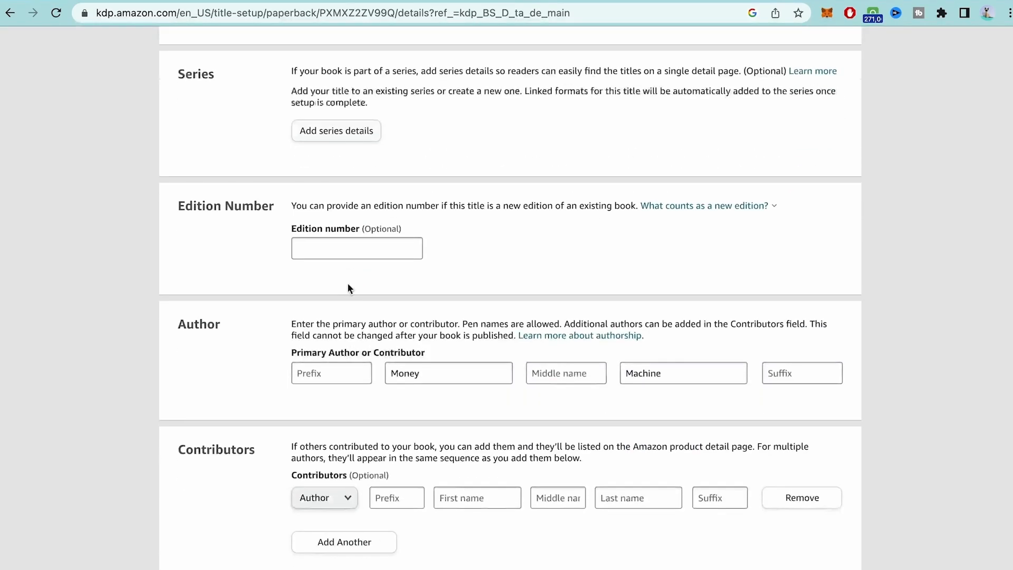
{"action": "scroll", "coordinate": [262, 271], "scroll_direction": "down", "scroll_amount": 5}
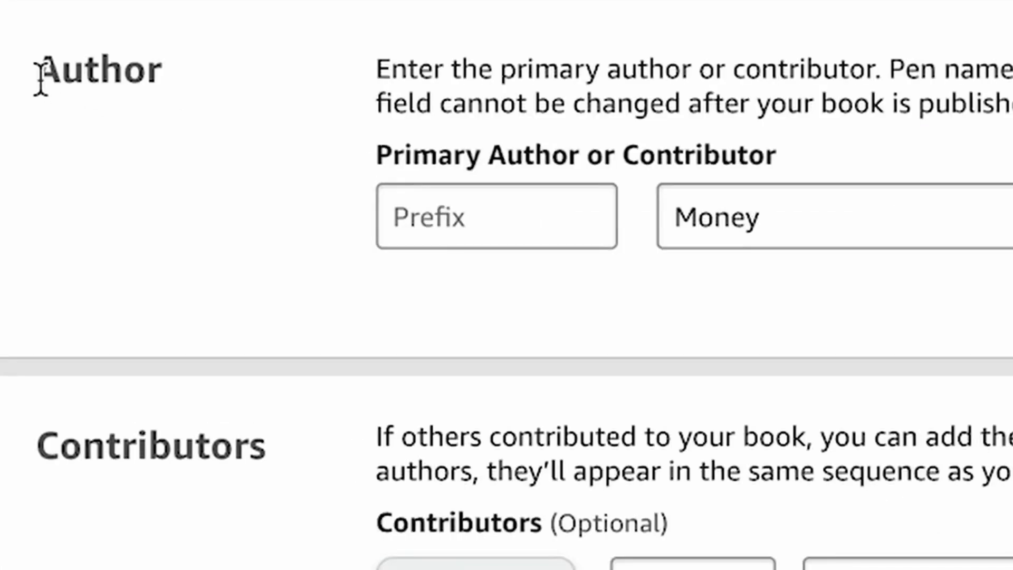
{"action": "left_click_drag", "start_coordinate": [178, 209], "coordinate": [221, 211]}
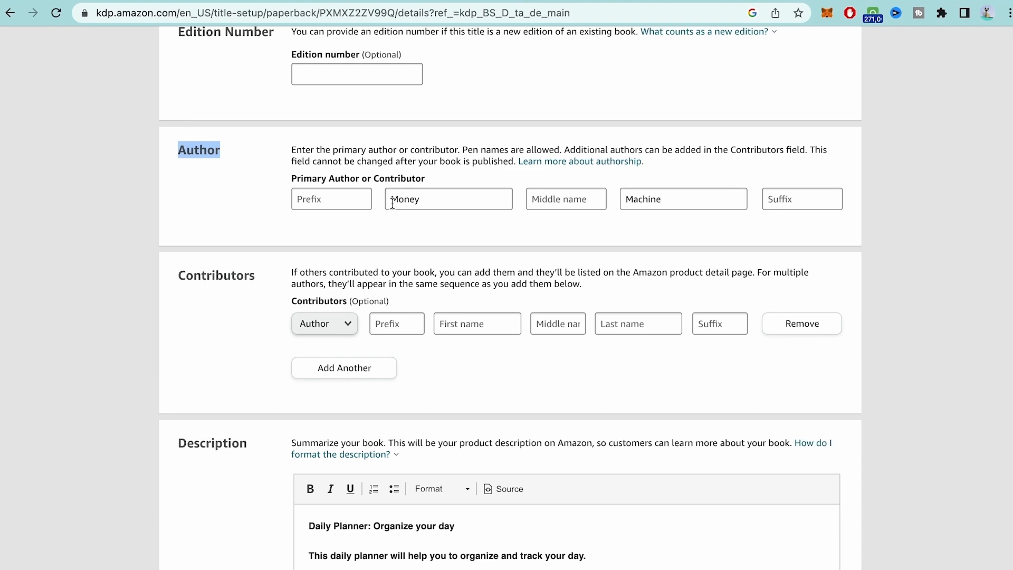
{"action": "left_click_drag", "start_coordinate": [391, 203], "coordinate": [441, 203]}
Examine the paperback's contributors, description, publishing rights and keywords sections
{"action": "scroll", "coordinate": [630, 195], "scroll_direction": "down", "scroll_amount": 2}
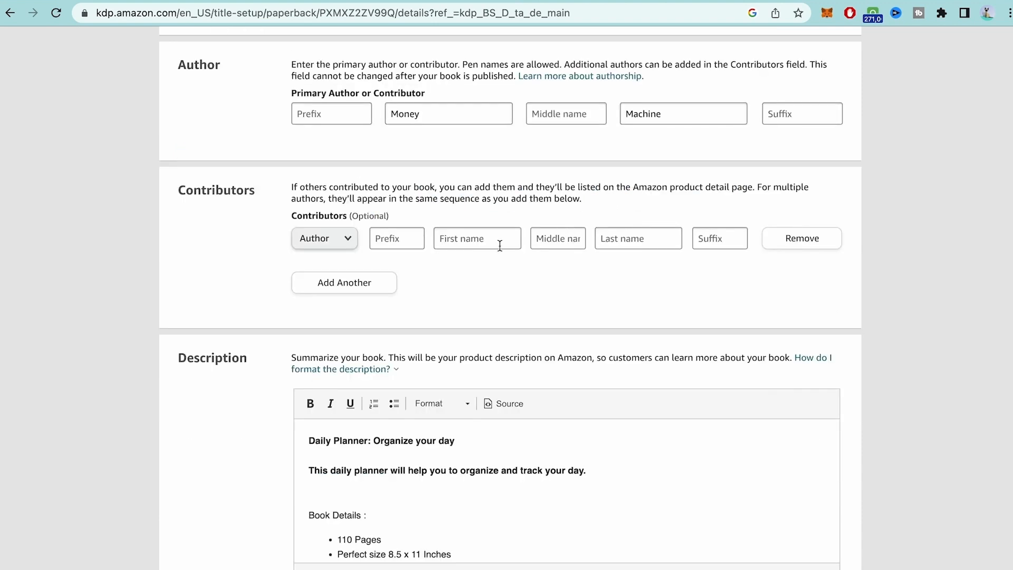
{"action": "scroll", "coordinate": [479, 252], "scroll_direction": "down", "scroll_amount": 3}
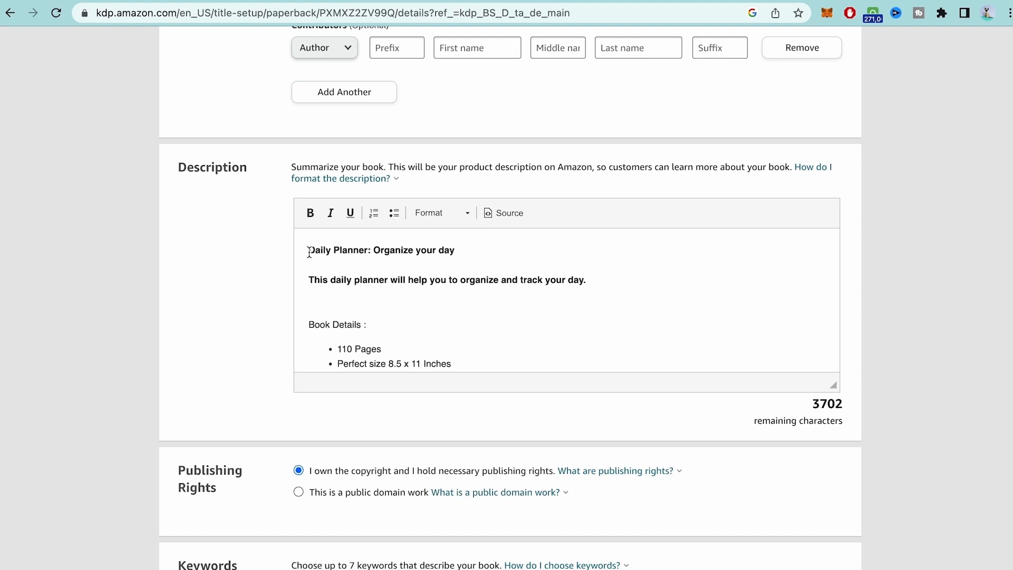
{"action": "left_click_drag", "start_coordinate": [309, 252], "coordinate": [380, 250]}
{"action": "left_click", "coordinate": [379, 250]}
{"action": "scroll", "coordinate": [579, 293], "scroll_direction": "down", "scroll_amount": 2}
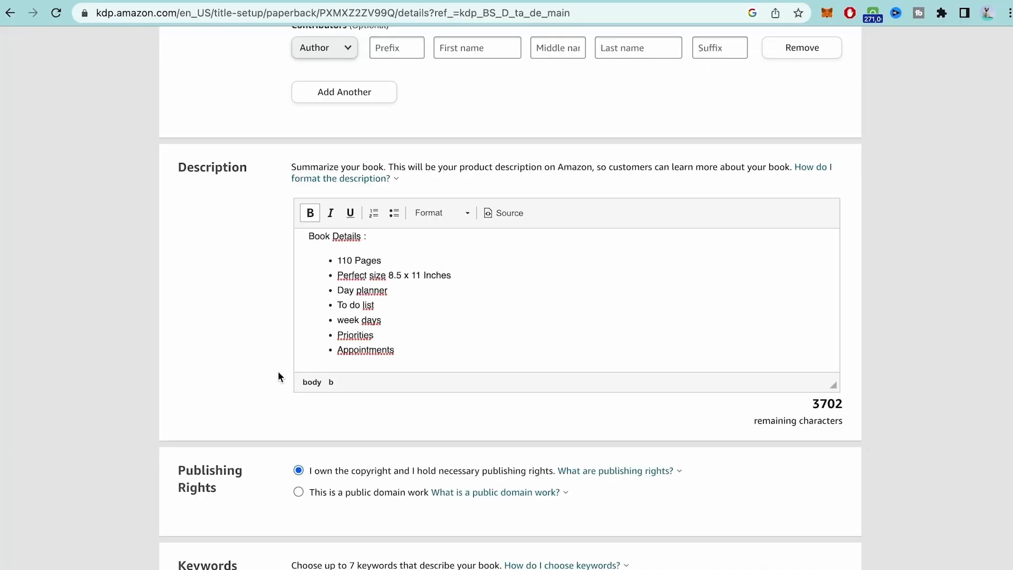
{"action": "scroll", "coordinate": [278, 375], "scroll_direction": "down", "scroll_amount": 2}
{"action": "scroll", "coordinate": [278, 370], "scroll_direction": "down", "scroll_amount": 3}
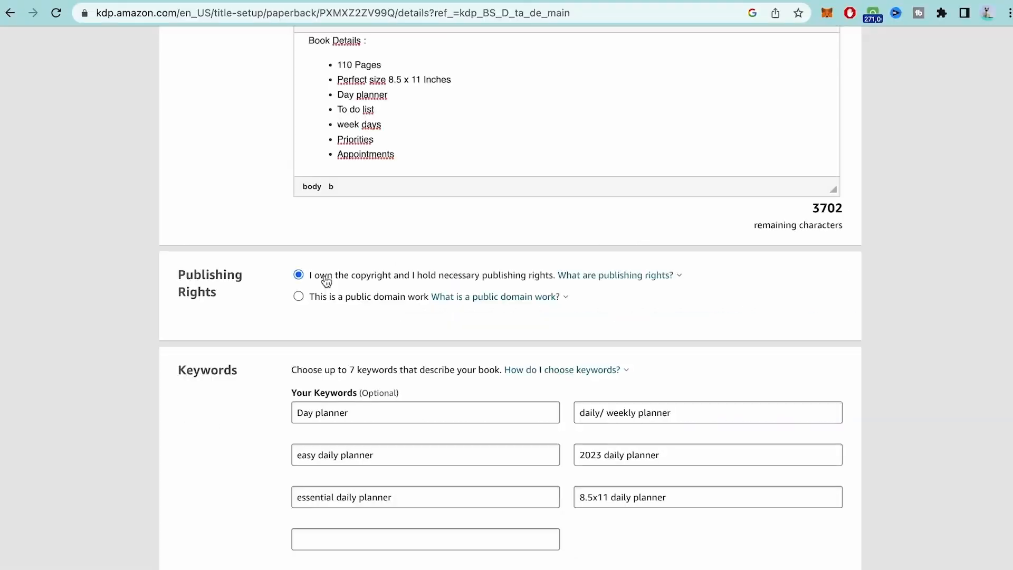
{"action": "scroll", "coordinate": [276, 258], "scroll_direction": "down", "scroll_amount": 3}
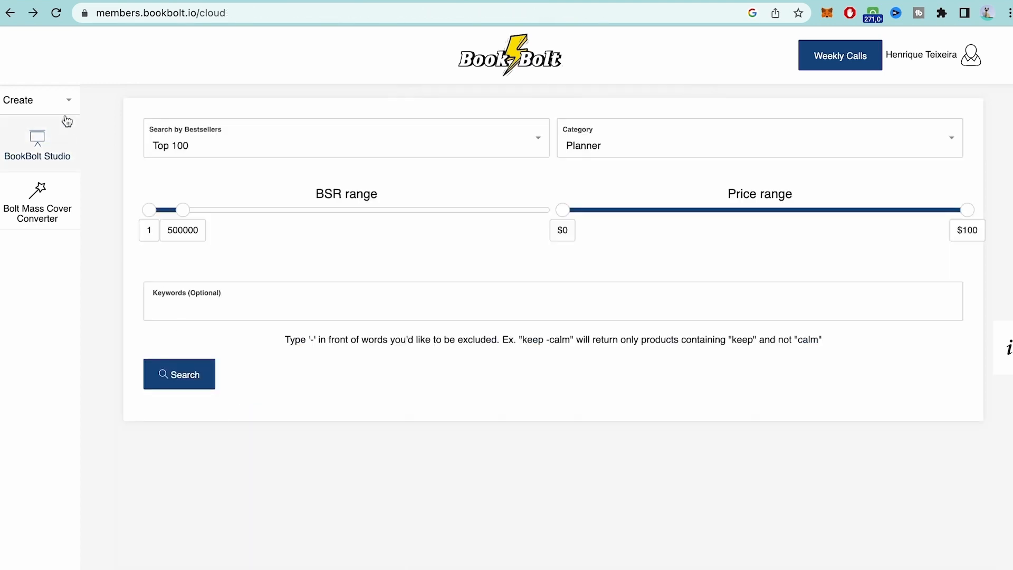
Switch to Book Bolt and open the keyword search in its Research tools
{"action": "left_click", "coordinate": [68, 101]}
{"action": "left_click", "coordinate": [122, 407]}
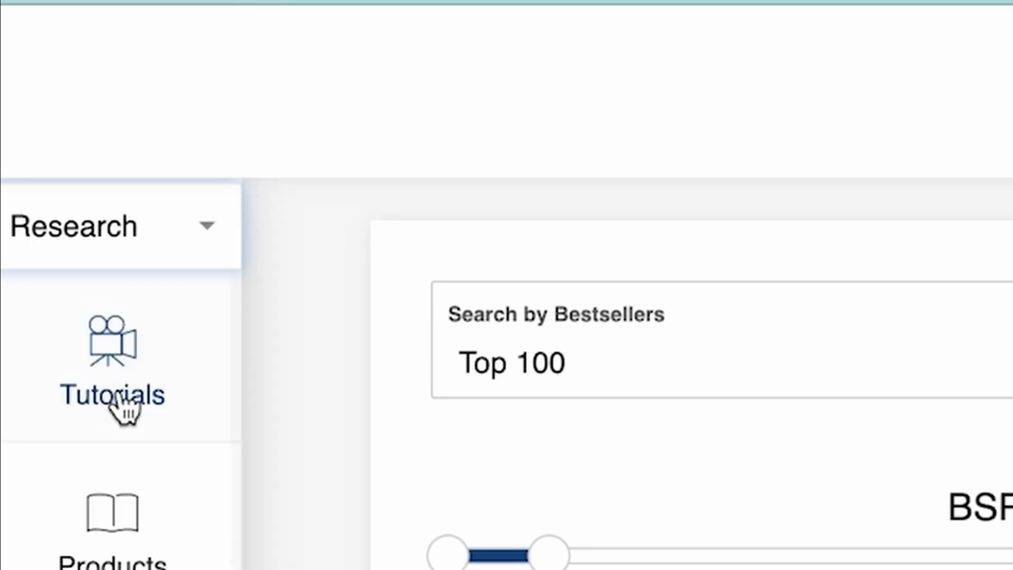
{"action": "scroll", "coordinate": [135, 240], "scroll_direction": "down", "scroll_amount": 10}
{"action": "mouse_move", "coordinate": [134, 240]}
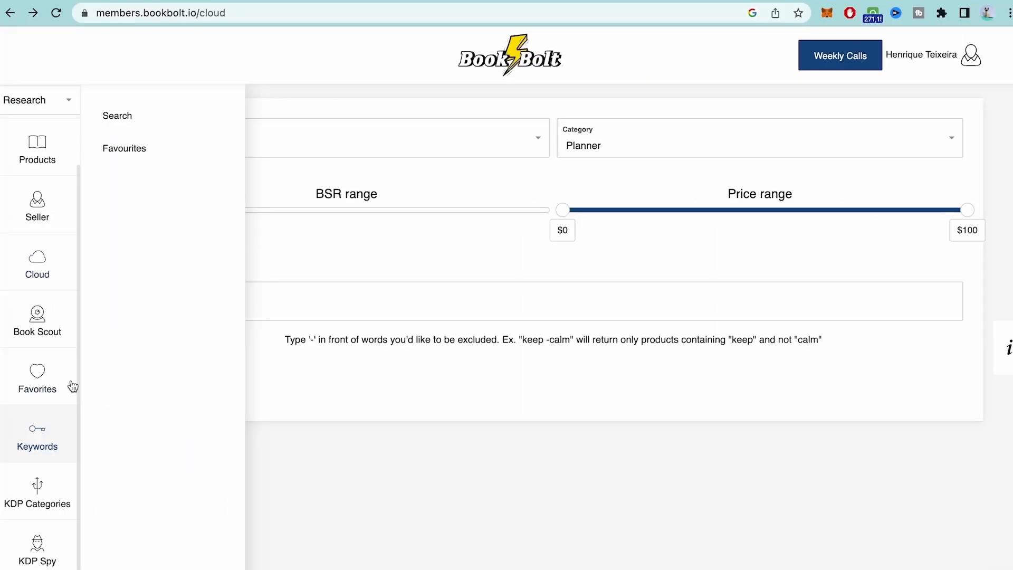
{"action": "left_click", "coordinate": [122, 126]}
Search the keyword finder for "daily planner" and look through the keyword results
{"action": "left_click", "coordinate": [362, 163]}
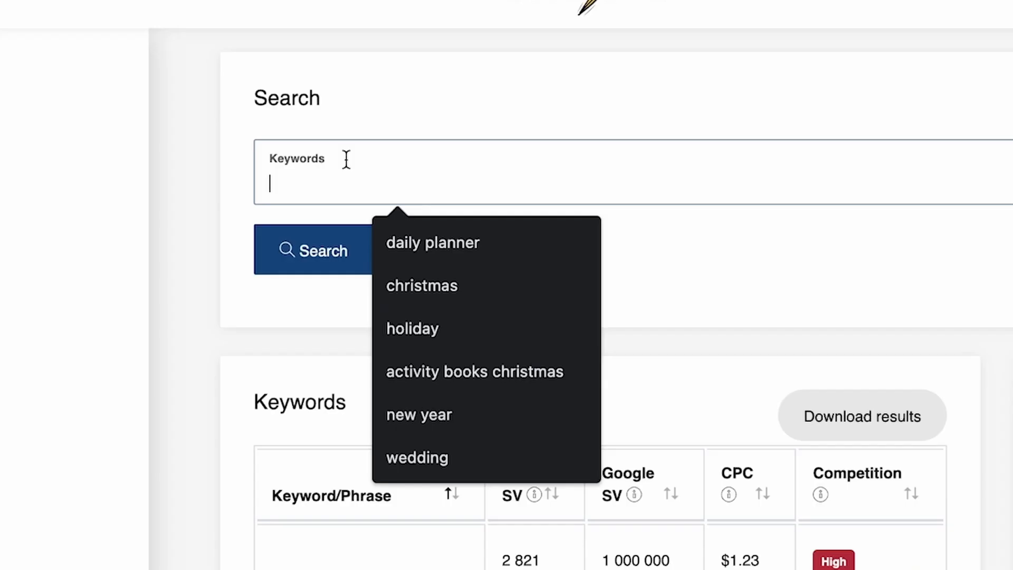
{"action": "type", "text": "dal"}
{"action": "key", "text": "BackSpace"}
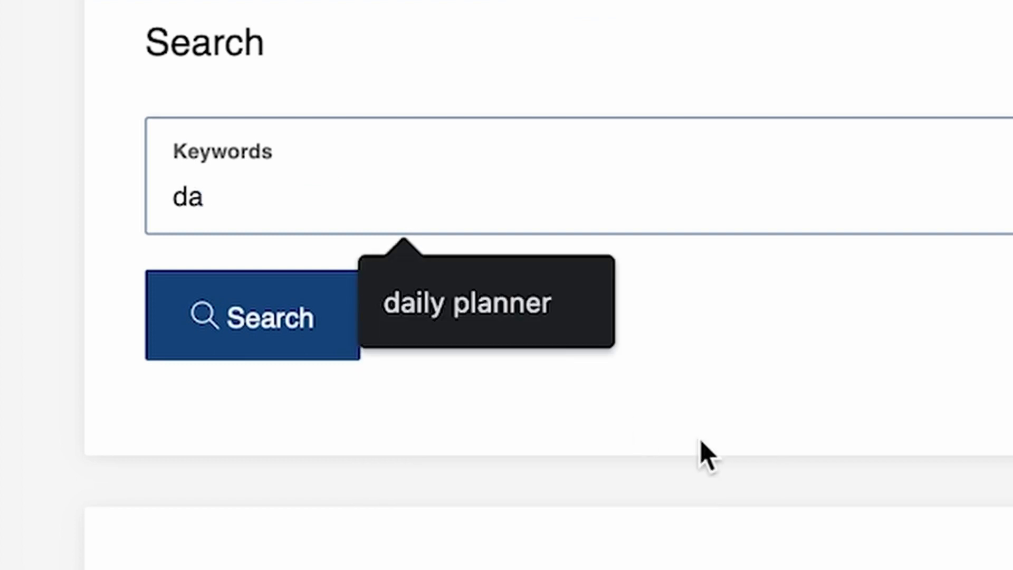
{"action": "left_click", "coordinate": [516, 339]}
{"action": "left_click", "coordinate": [196, 354]}
{"action": "scroll", "coordinate": [594, 467], "scroll_direction": "down", "scroll_amount": 3}
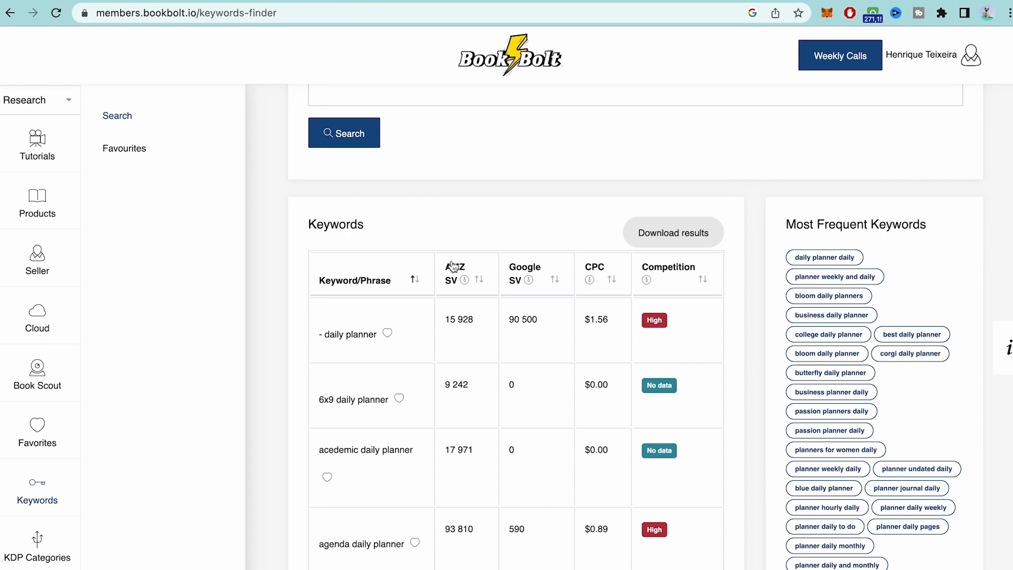
Examine the most frequent keywords listed for the "daily planner" search
{"action": "scroll", "coordinate": [452, 267], "scroll_direction": "down", "scroll_amount": 1}
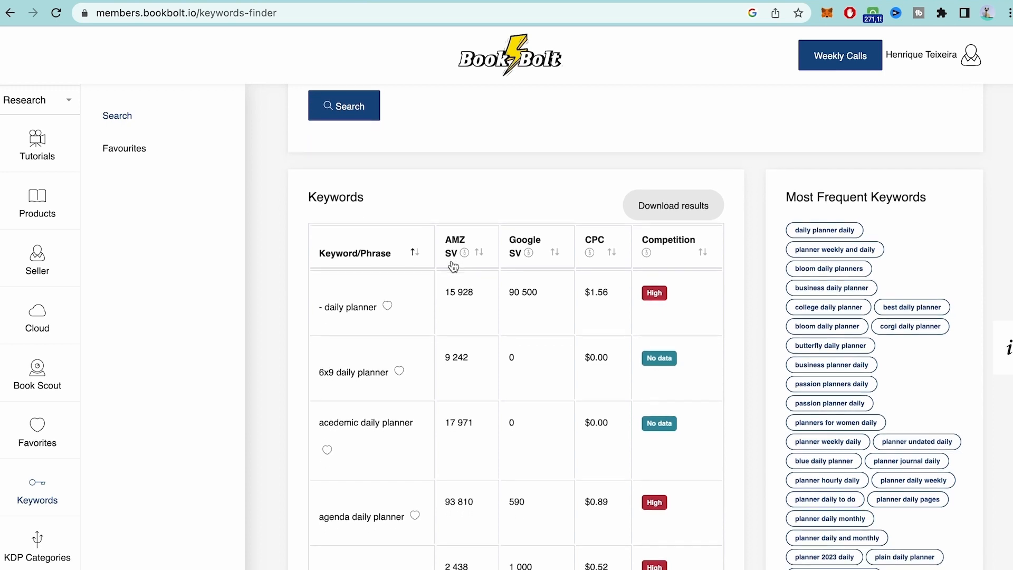
{"action": "scroll", "coordinate": [453, 266], "scroll_direction": "down", "scroll_amount": 1}
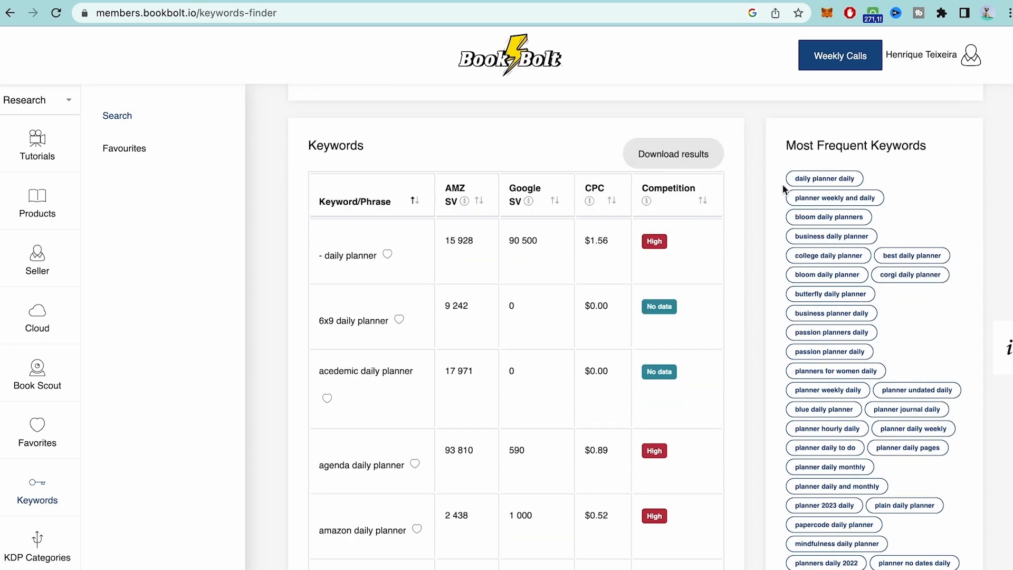
{"action": "left_click_drag", "start_coordinate": [793, 178], "coordinate": [855, 180]}
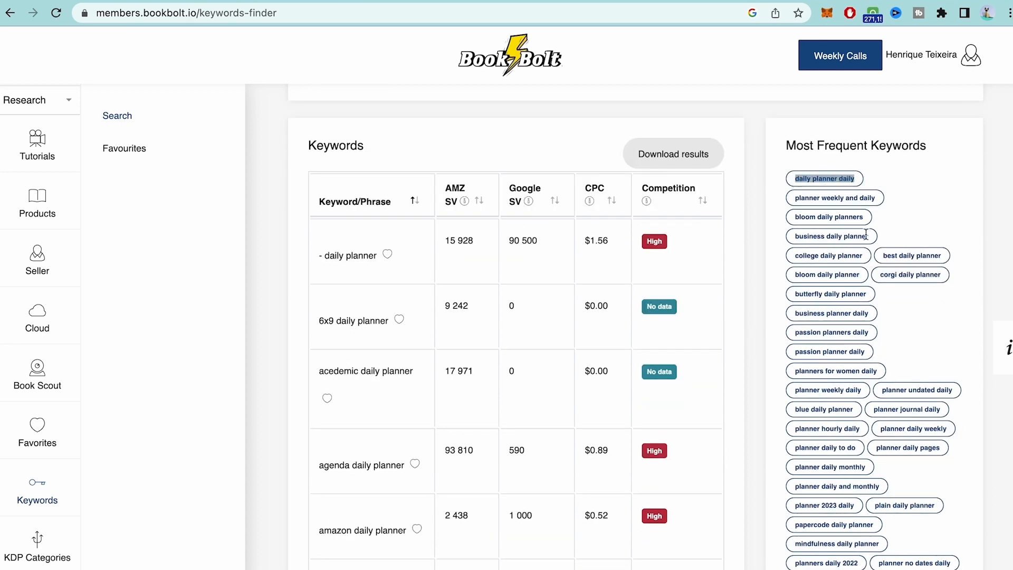
{"action": "scroll", "coordinate": [866, 234], "scroll_direction": "down", "scroll_amount": 2}
{"action": "scroll", "coordinate": [866, 235], "scroll_direction": "up", "scroll_amount": 2}
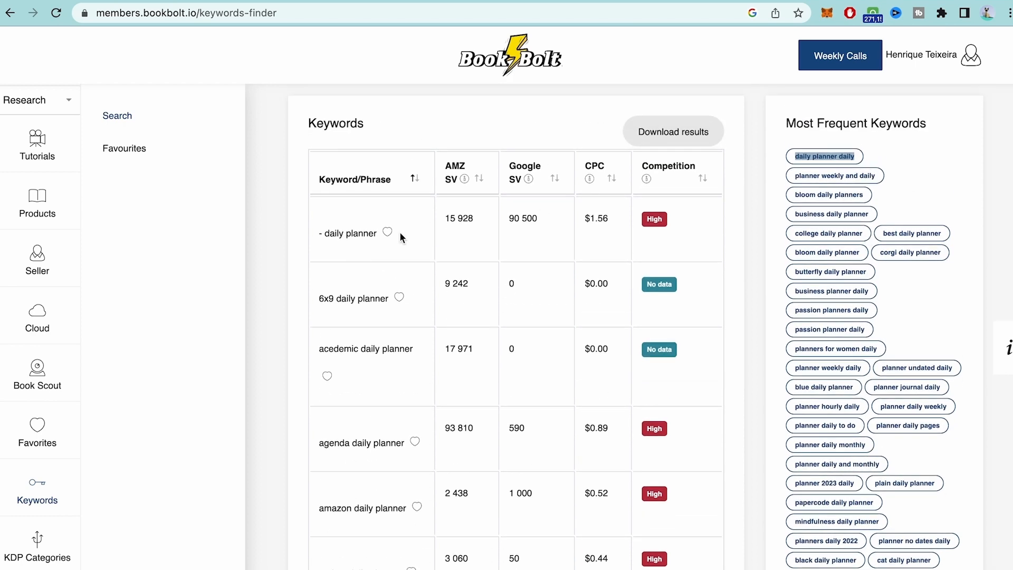
Compare the Amazon and Google search volumes, CPC and competition of the daily planner keywords
{"action": "left_click", "coordinate": [420, 227]}
{"action": "left_click_drag", "start_coordinate": [446, 216], "coordinate": [478, 217]}
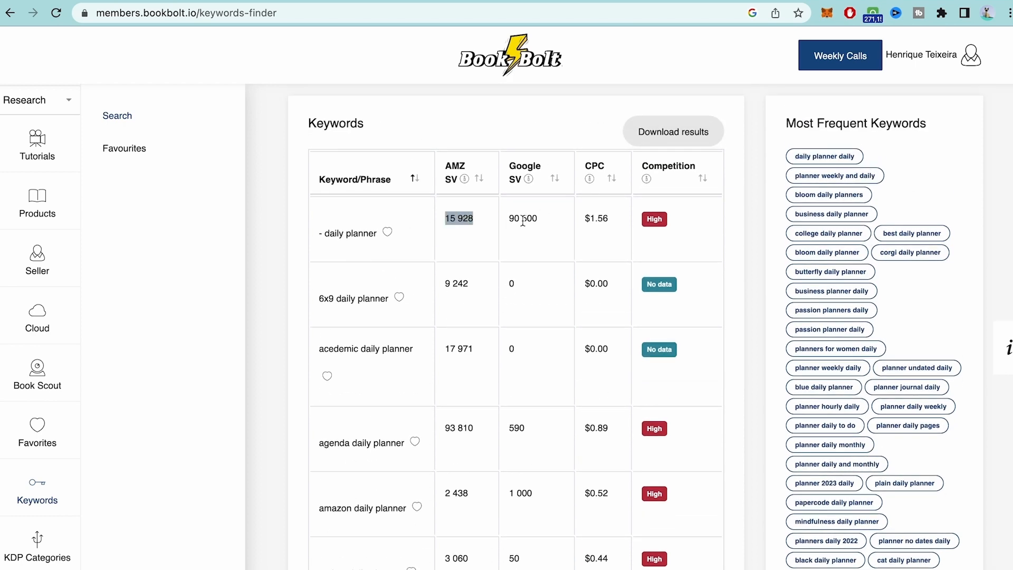
{"action": "scroll", "coordinate": [577, 230], "scroll_direction": "down", "scroll_amount": 2}
{"action": "scroll", "coordinate": [577, 231], "scroll_direction": "down", "scroll_amount": 2}
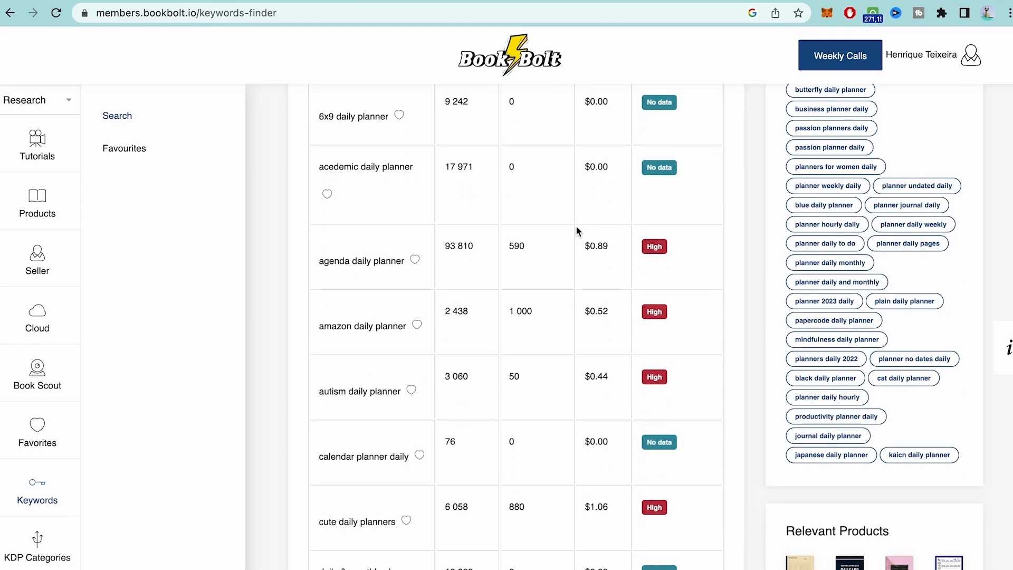
{"action": "scroll", "coordinate": [884, 261], "scroll_direction": "down", "scroll_amount": 2}
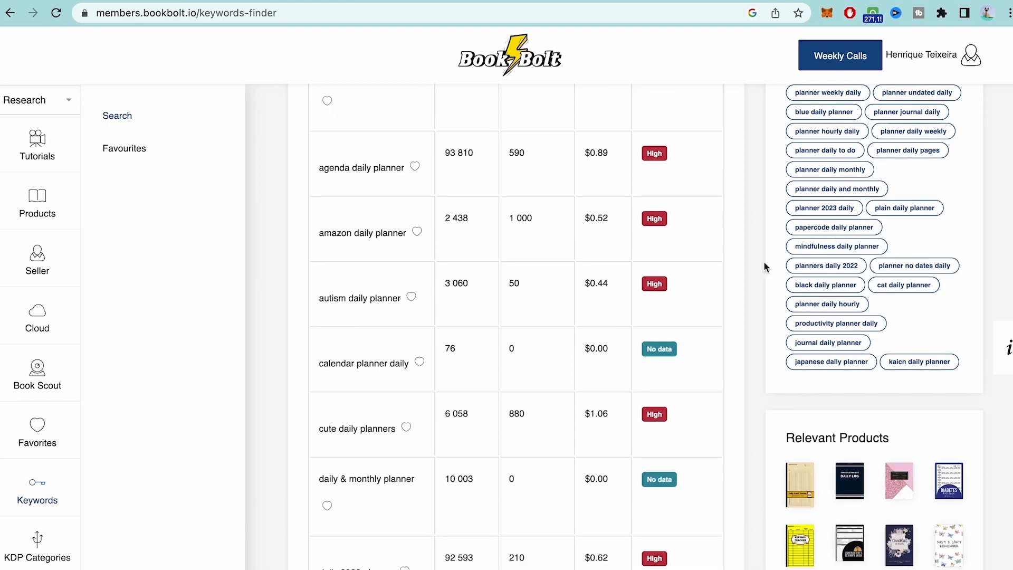
{"action": "scroll", "coordinate": [440, 320], "scroll_direction": "up", "scroll_amount": 2}
{"action": "scroll", "coordinate": [440, 321], "scroll_direction": "up", "scroll_amount": 3}
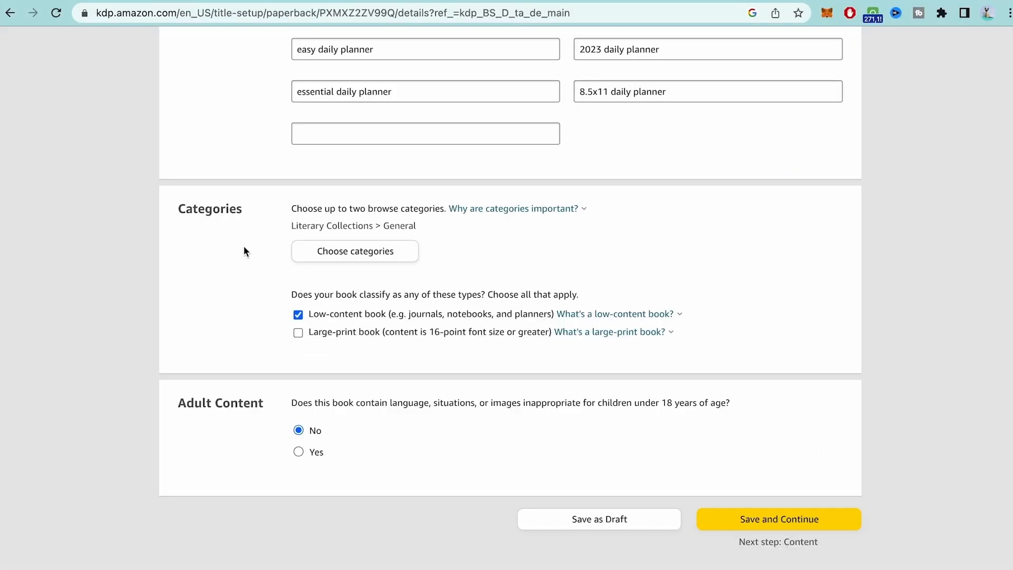
Switch to the KDP paperback details, check the book's browse categories, and save to continue to the content stage
{"action": "left_click_drag", "start_coordinate": [292, 226], "coordinate": [367, 220]}
{"action": "left_click", "coordinate": [385, 222]}
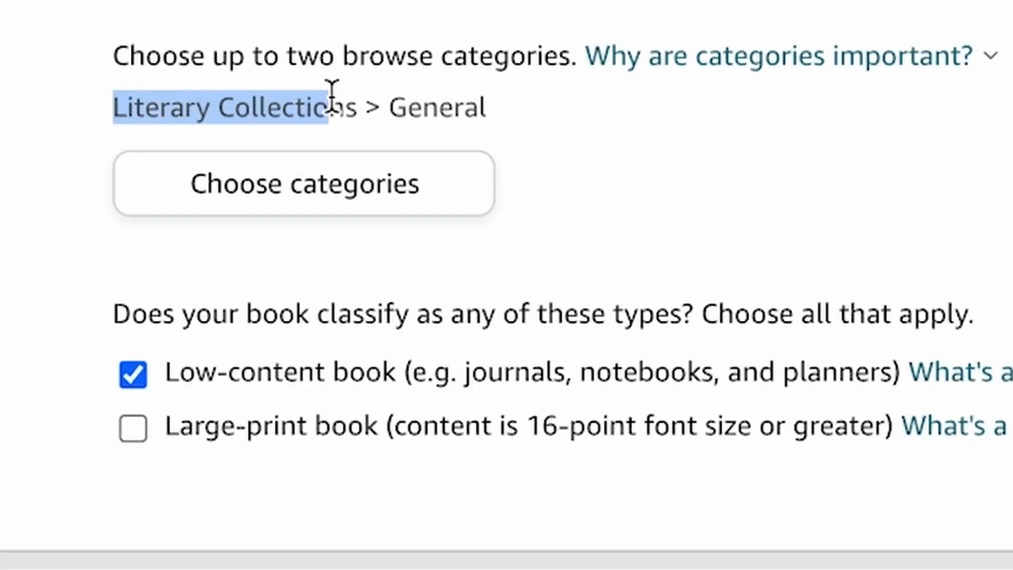
{"action": "double_click", "coordinate": [394, 101]}
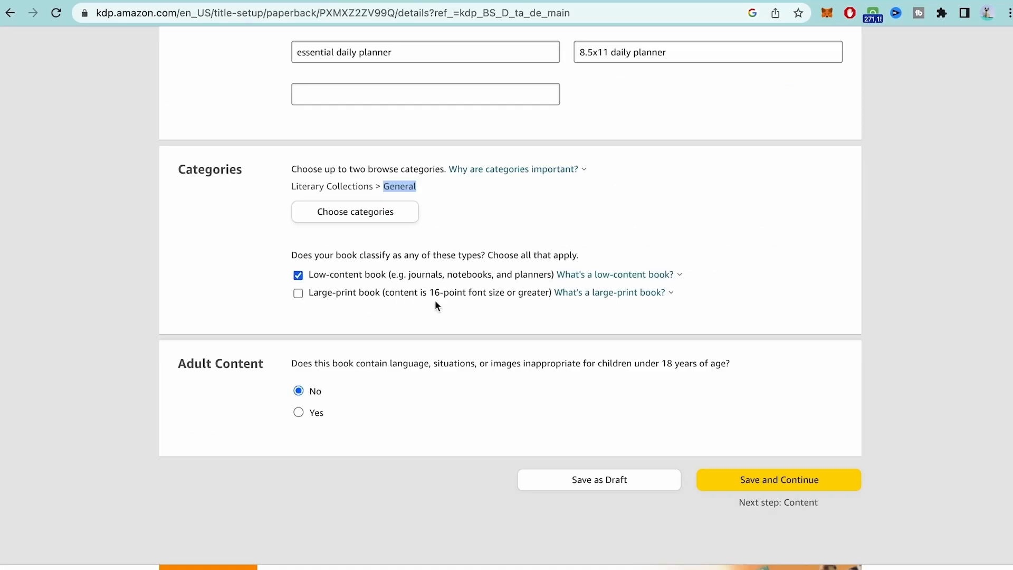
{"action": "scroll", "coordinate": [271, 291], "scroll_direction": "down", "scroll_amount": 2}
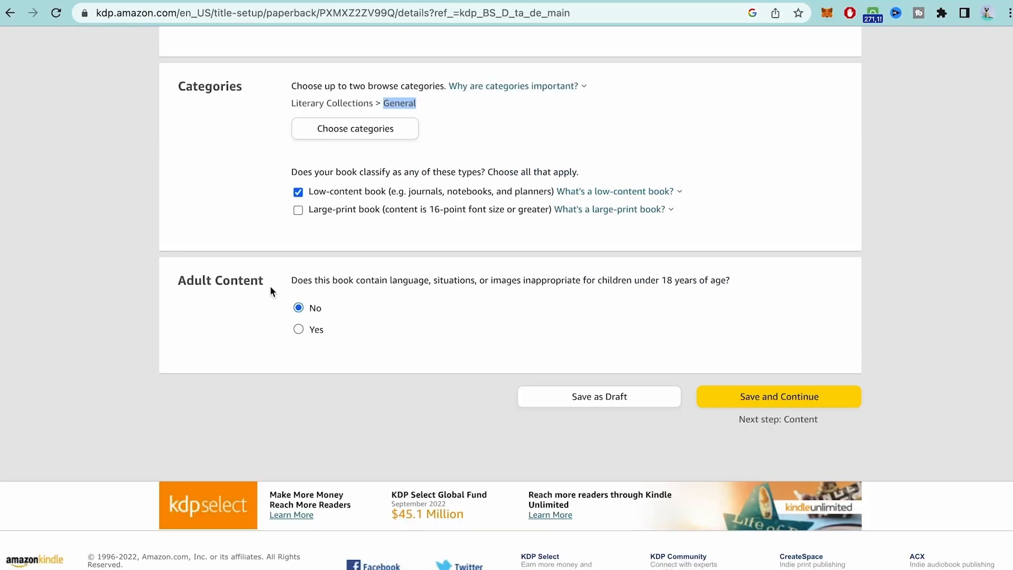
{"action": "left_click", "coordinate": [755, 397]}
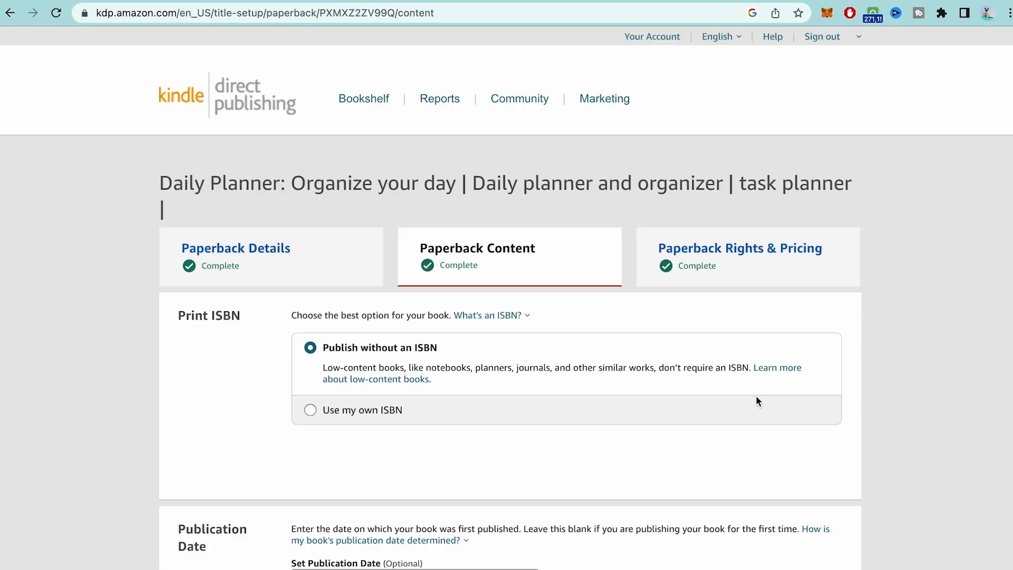
Review the paperback's ISBN choice, publication date, ink and paper type, and trim size options
{"action": "scroll", "coordinate": [605, 291], "scroll_direction": "down", "scroll_amount": 2}
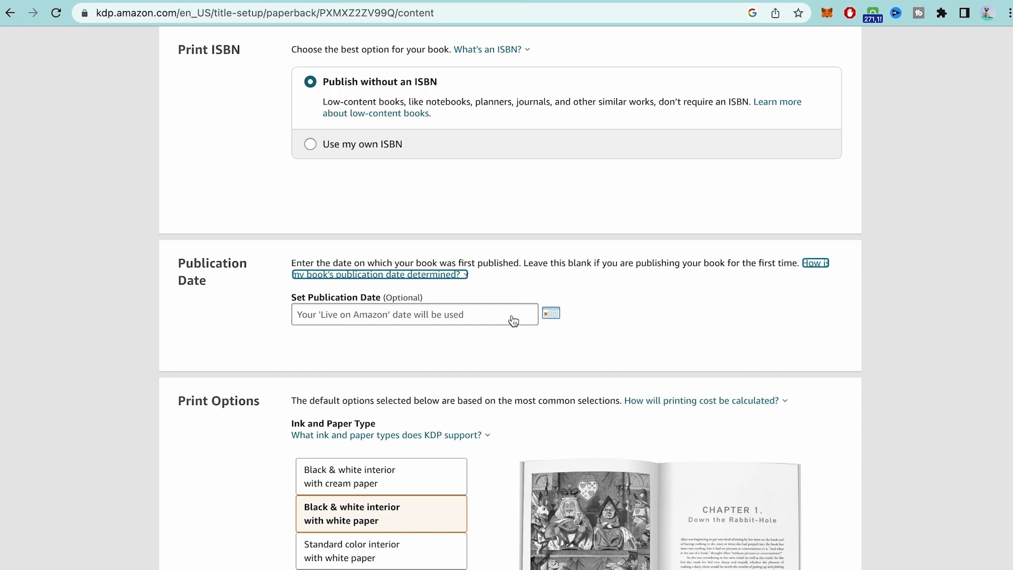
{"action": "scroll", "coordinate": [513, 320], "scroll_direction": "down", "scroll_amount": 3}
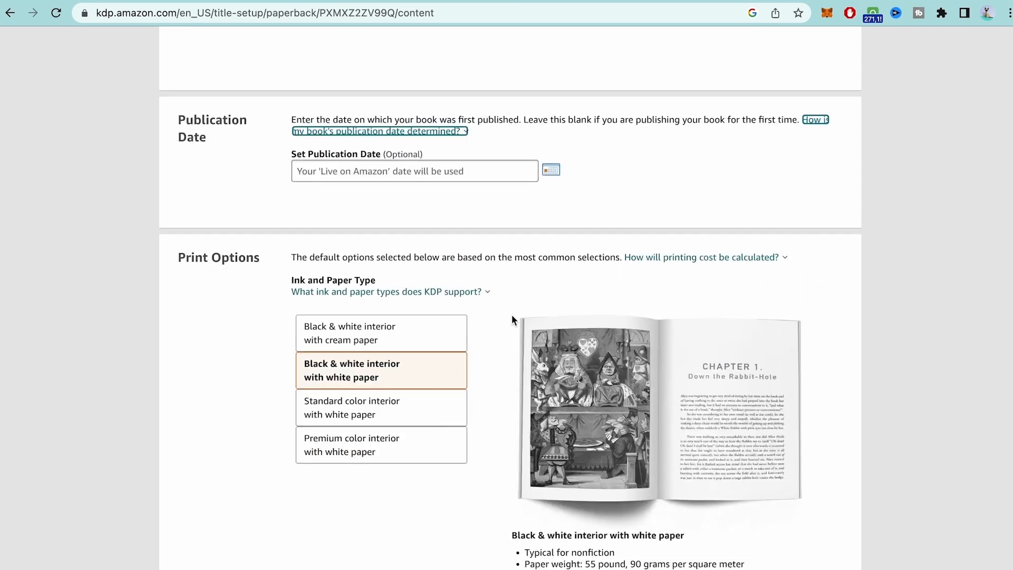
{"action": "scroll", "coordinate": [512, 315], "scroll_direction": "down", "scroll_amount": 1}
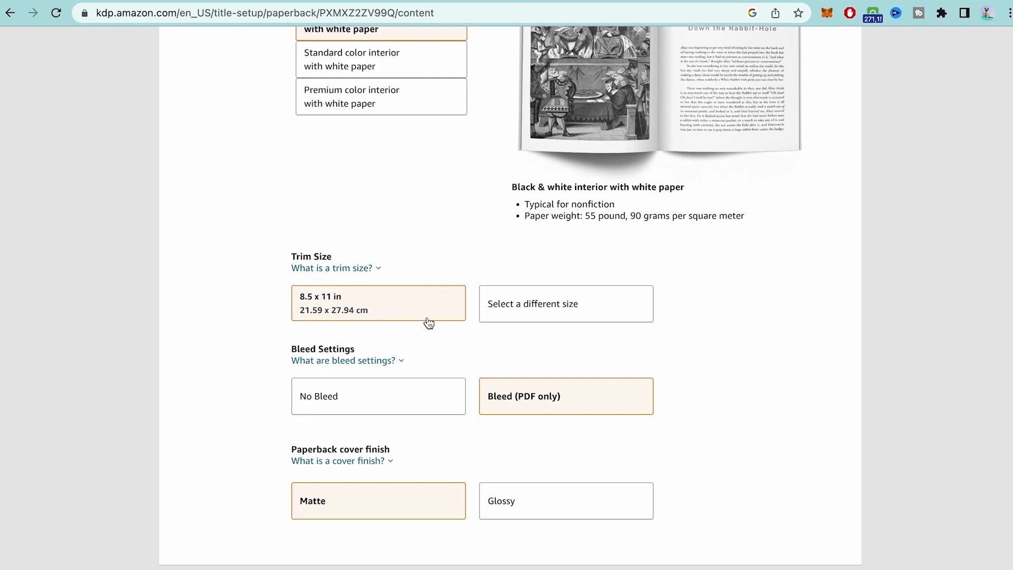
{"action": "left_click", "coordinate": [533, 316]}
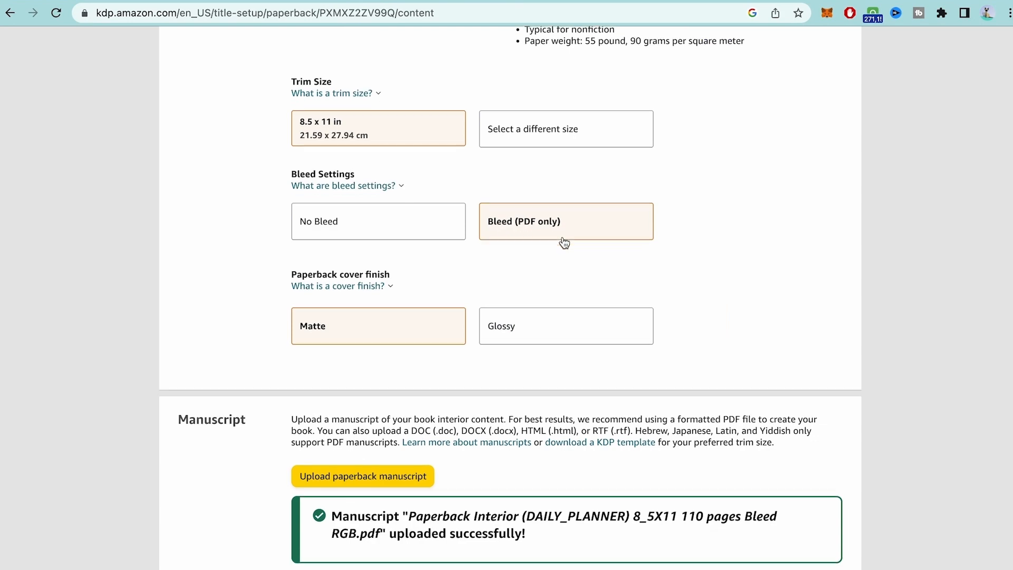
Check the manuscript section and the name of the uploaded interior PDF
{"action": "scroll", "coordinate": [310, 287], "scroll_direction": "down", "scroll_amount": 5}
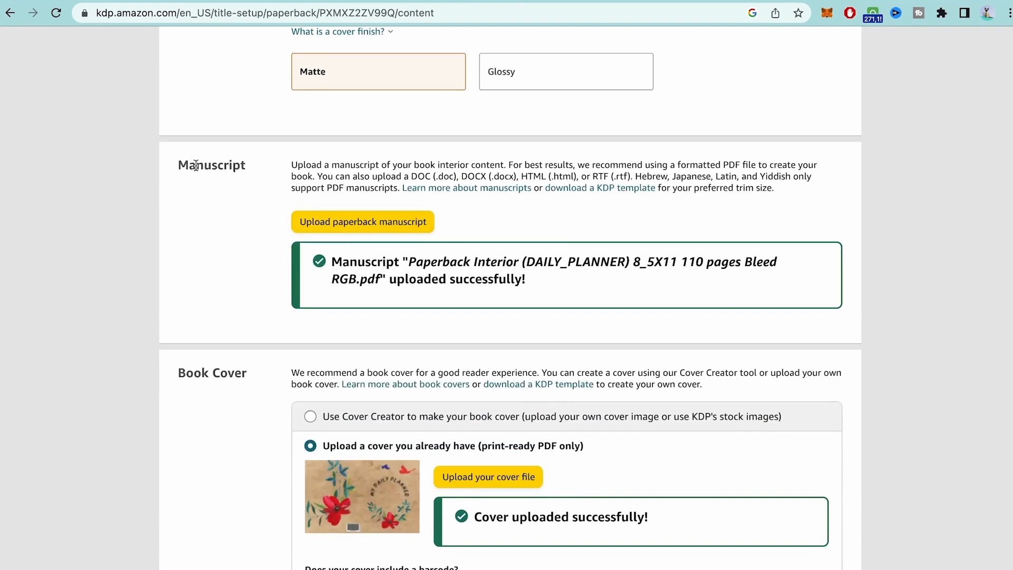
{"action": "left_click_drag", "start_coordinate": [177, 165], "coordinate": [260, 165]}
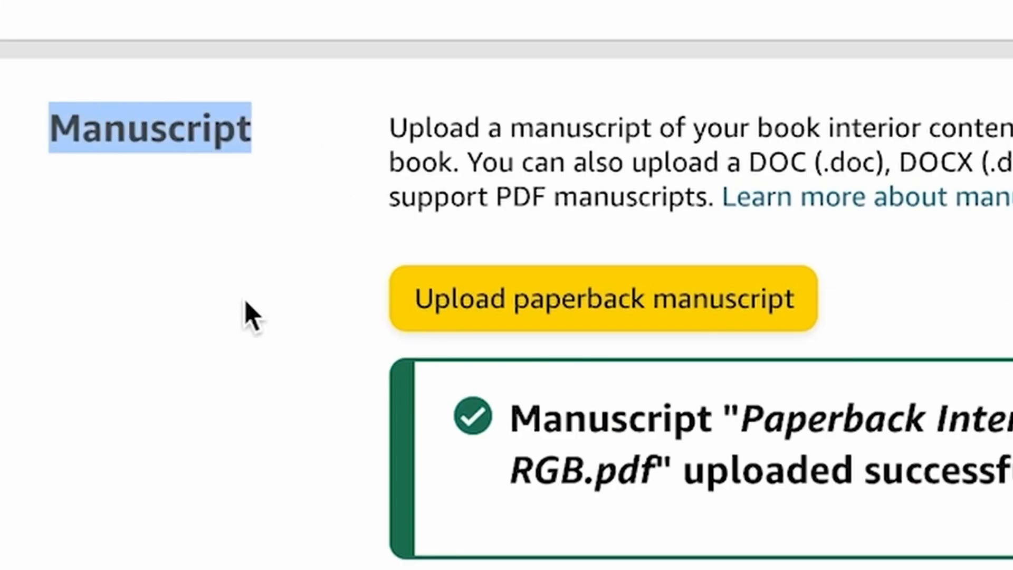
{"action": "left_click", "coordinate": [243, 317]}
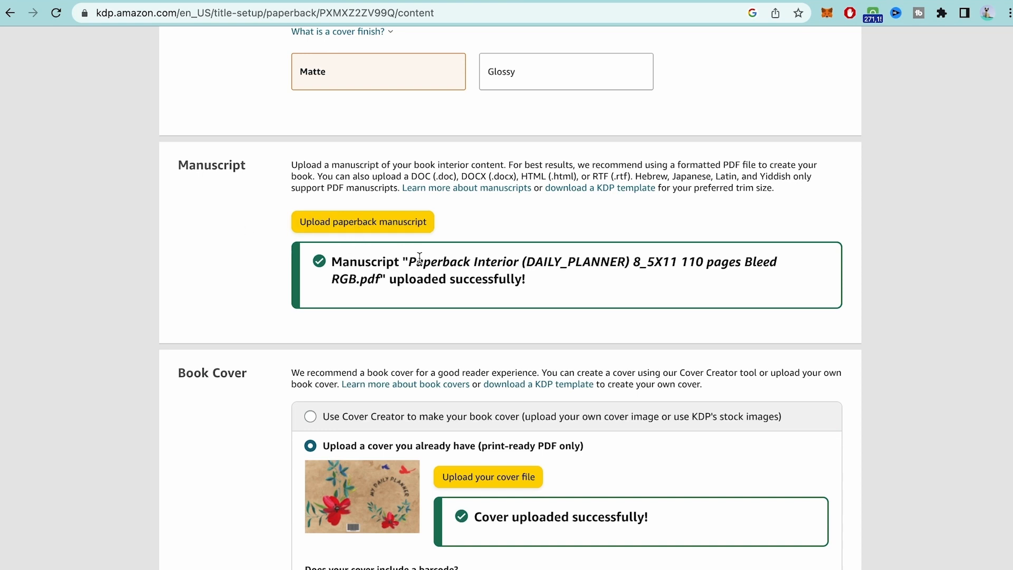
{"action": "left_click_drag", "start_coordinate": [409, 261], "coordinate": [515, 262]}
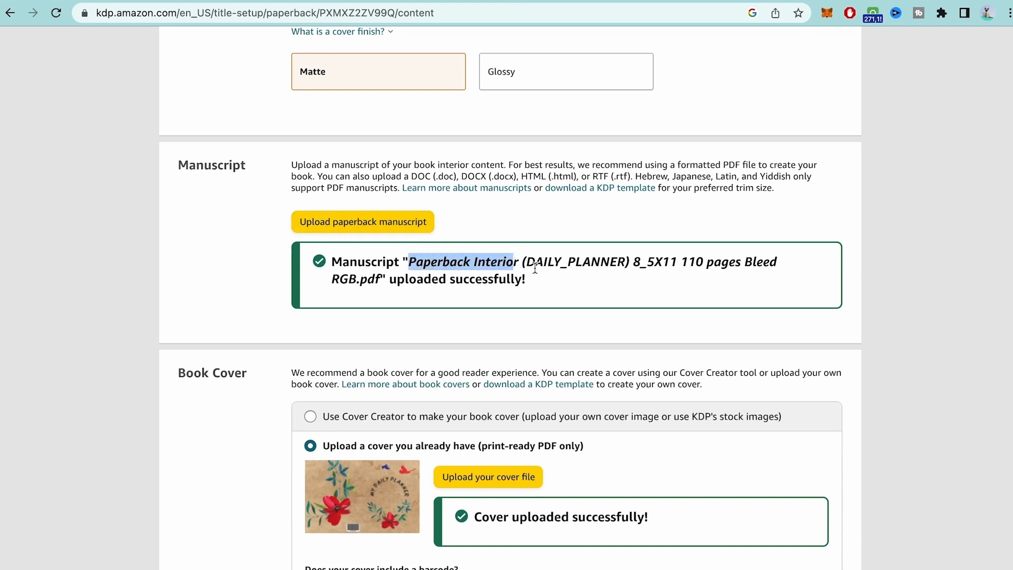
{"action": "left_click", "coordinate": [551, 284]}
Review the book cover section, including the print-ready PDF upload option and the barcode setting
{"action": "scroll", "coordinate": [444, 241], "scroll_direction": "down", "scroll_amount": 4}
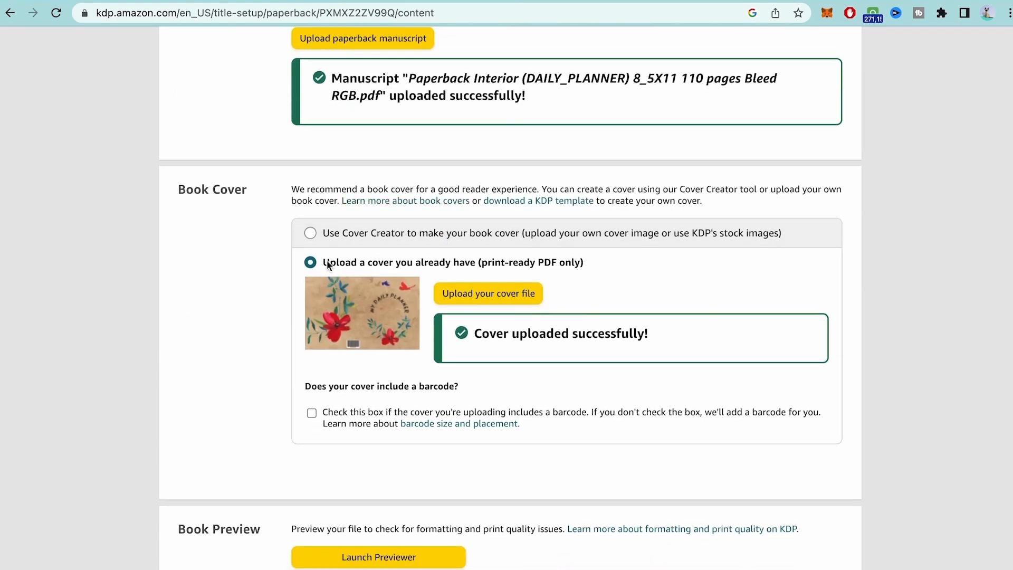
{"action": "left_click", "coordinate": [481, 265]}
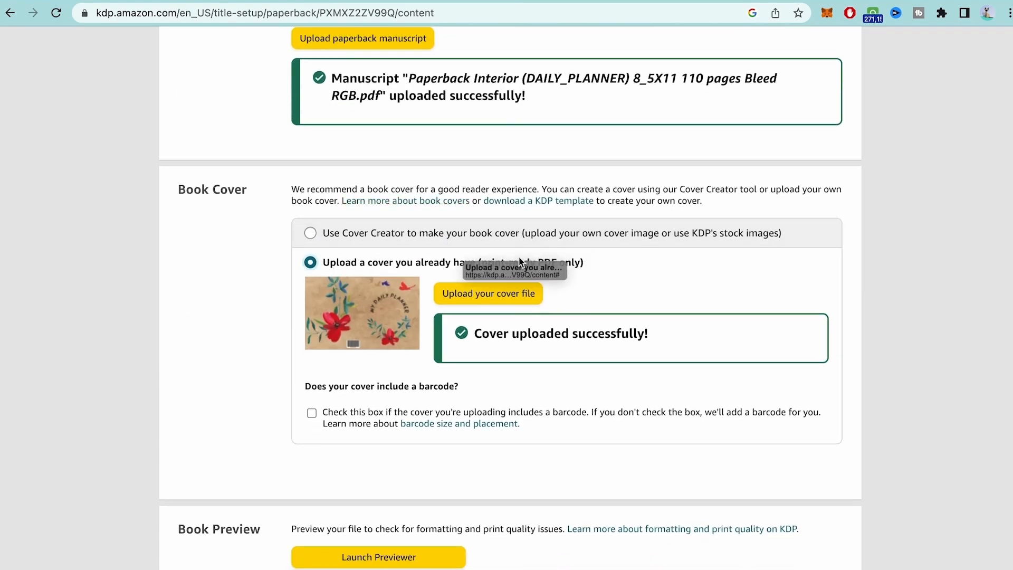
{"action": "scroll", "coordinate": [552, 309], "scroll_direction": "down", "scroll_amount": 4}
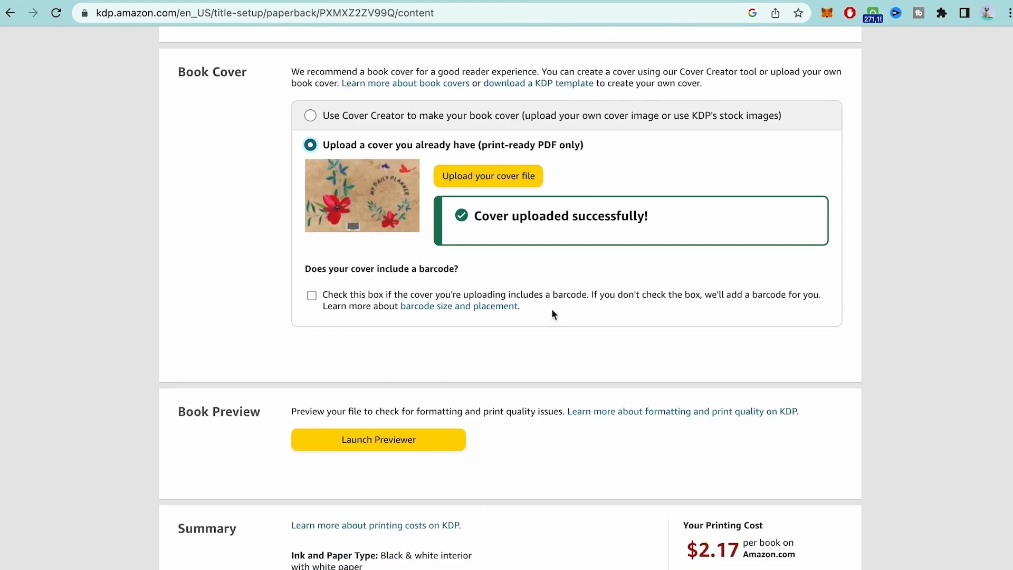
Launch the print preview, page through the cover and several interior spreads, and approve the proof
{"action": "left_click", "coordinate": [399, 384]}
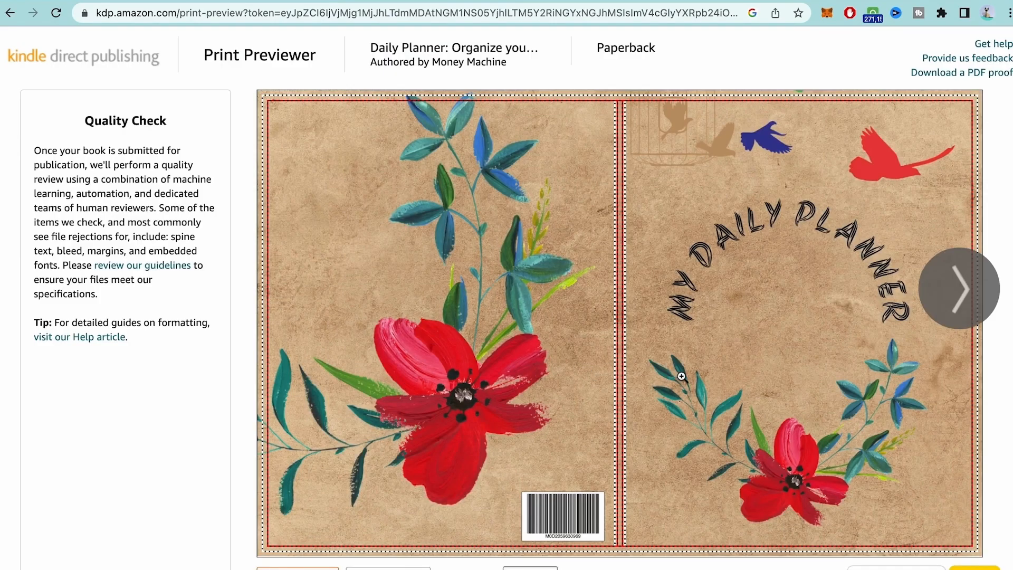
{"action": "left_click", "coordinate": [943, 298]}
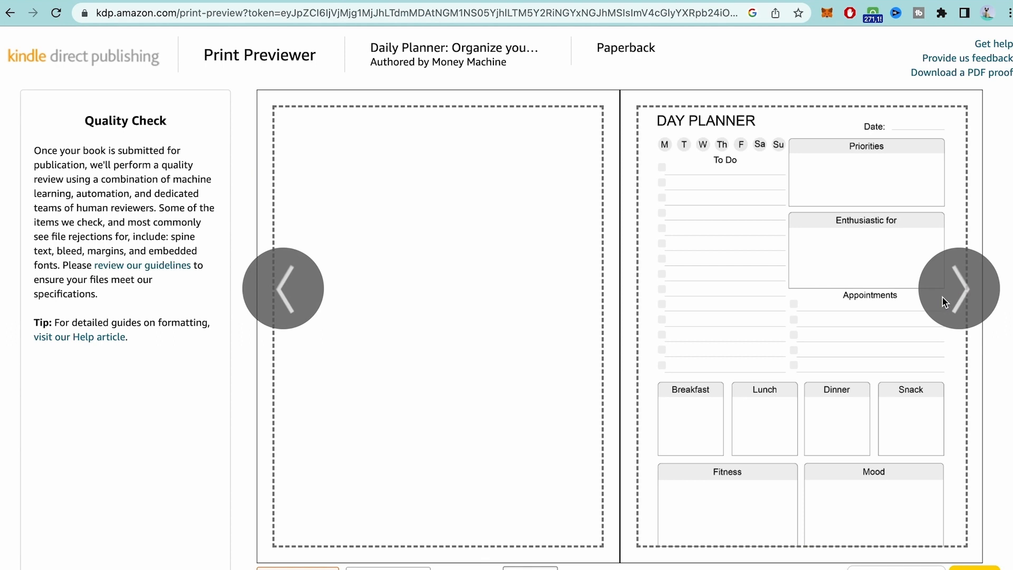
{"action": "left_click", "coordinate": [957, 301]}
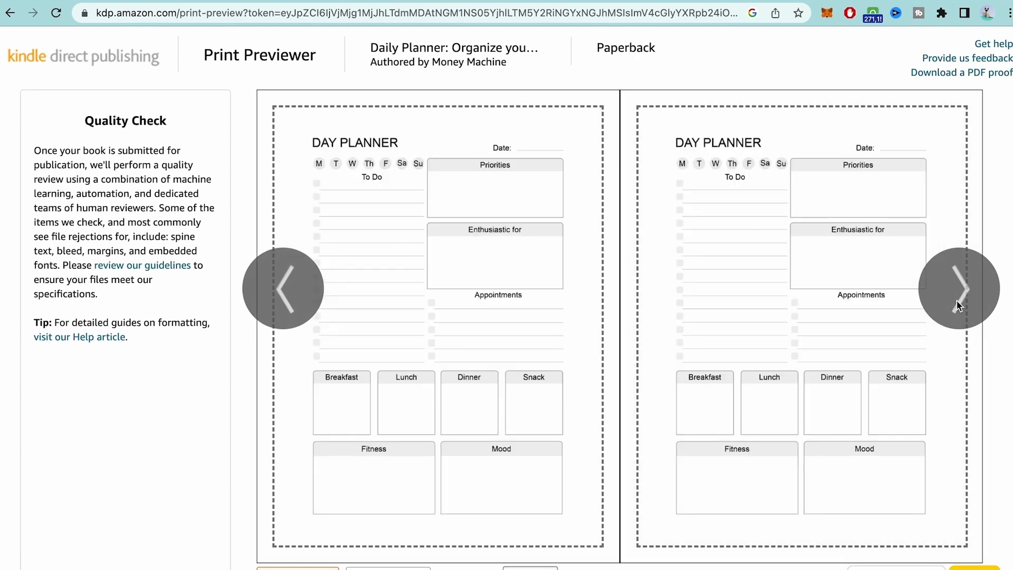
{"action": "left_click", "coordinate": [958, 305]}
{"action": "left_click", "coordinate": [958, 305]}
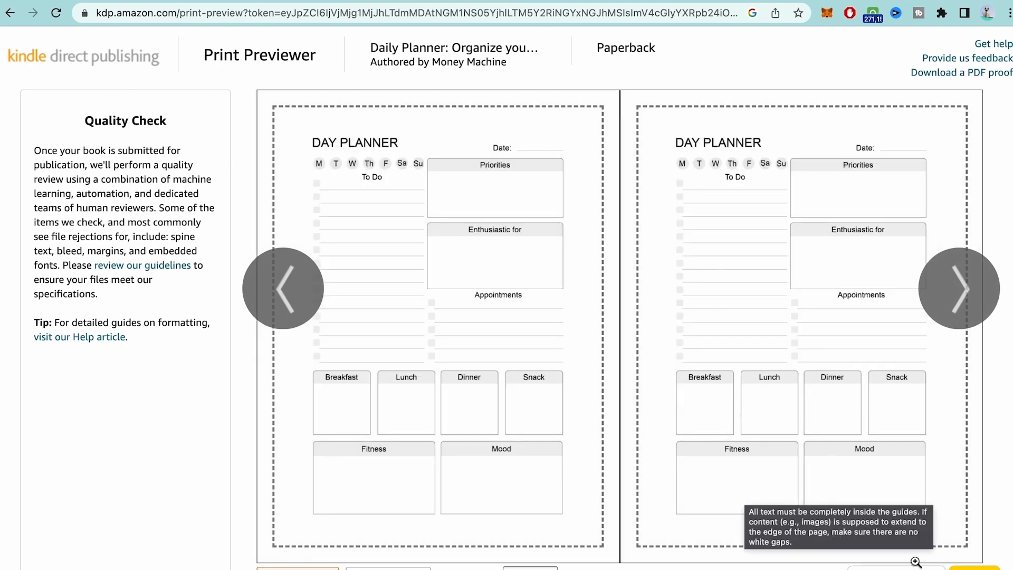
{"action": "left_click", "coordinate": [975, 568]}
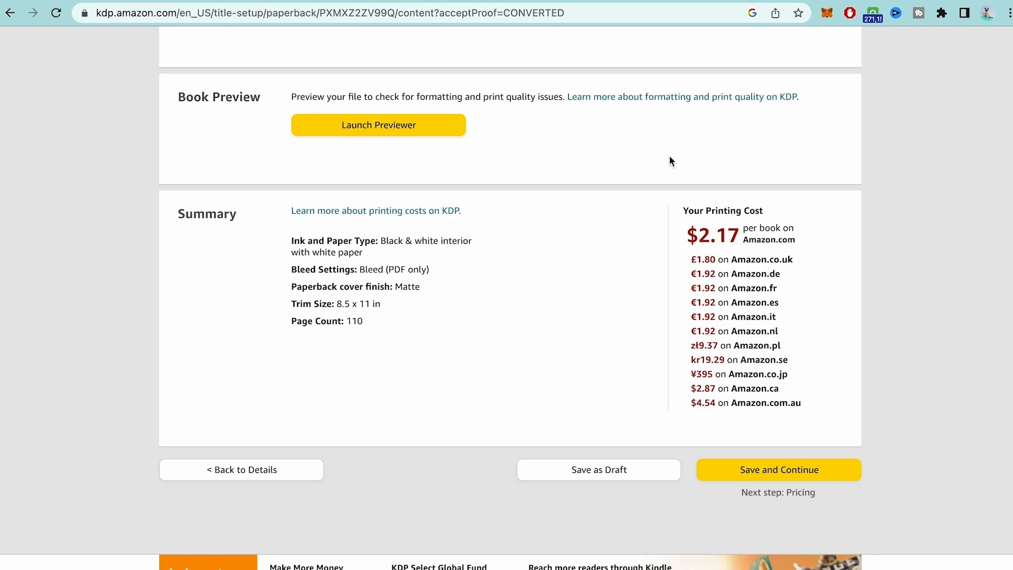
Check the printing cost per book on Amazon.com and save the content to continue to rights and pricing
{"action": "left_click_drag", "start_coordinate": [684, 208], "coordinate": [747, 227]}
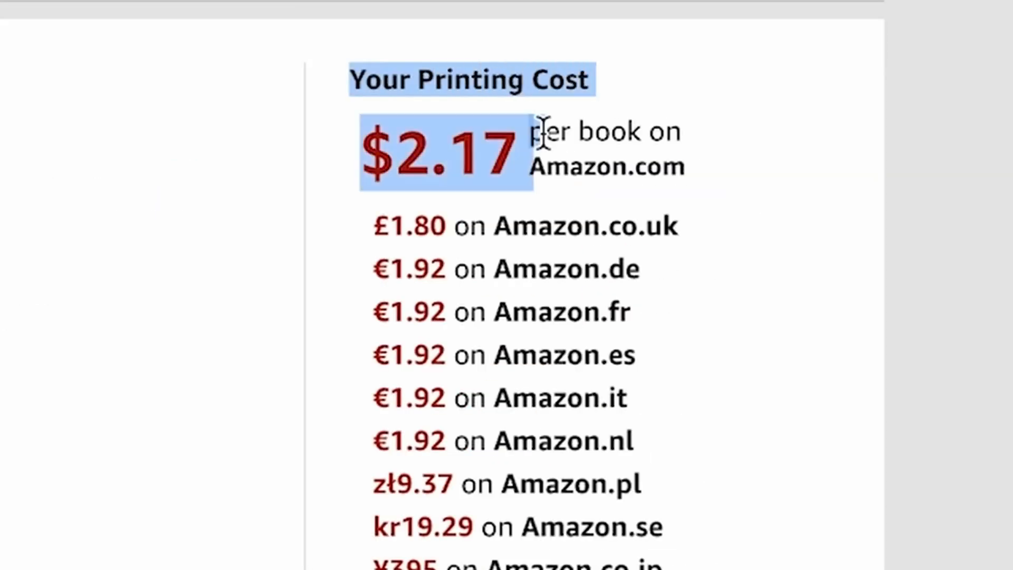
{"action": "left_click_drag", "start_coordinate": [543, 132], "coordinate": [697, 175]}
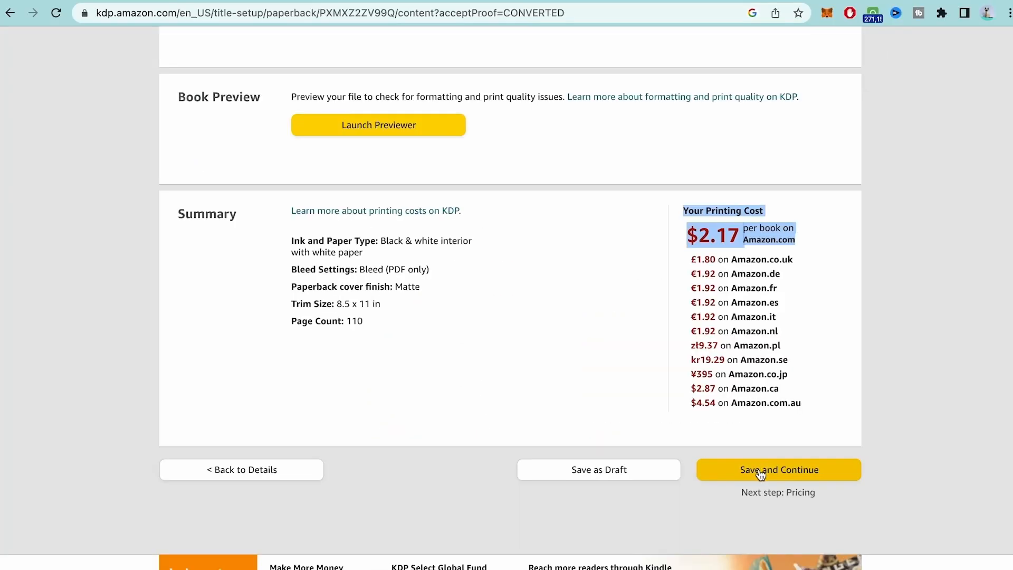
{"action": "left_click", "coordinate": [759, 467]}
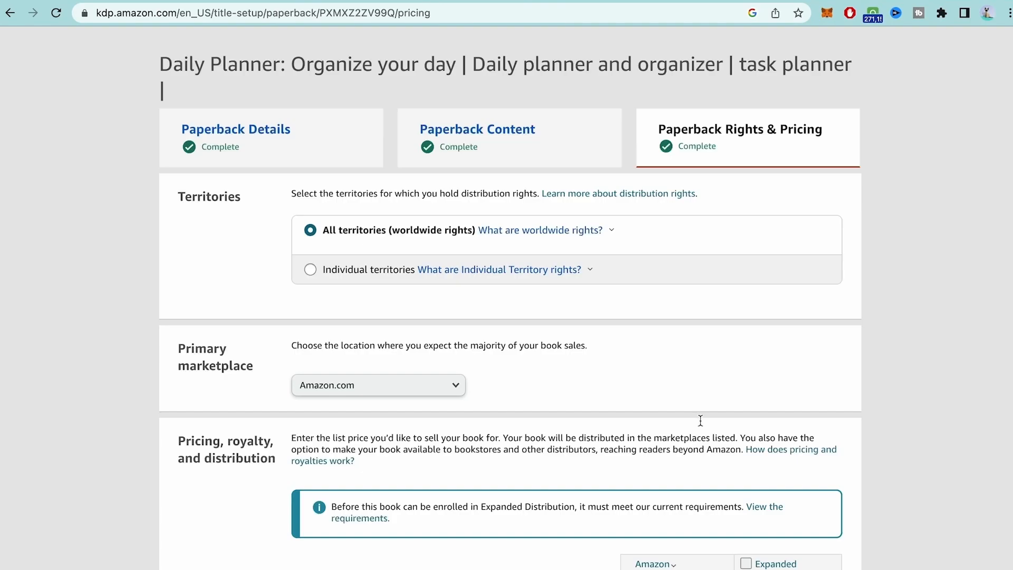
Review the territories, primary marketplace, and Amazon.com list price with its printing cost and royalty
{"action": "scroll", "coordinate": [498, 237], "scroll_direction": "down", "scroll_amount": 3}
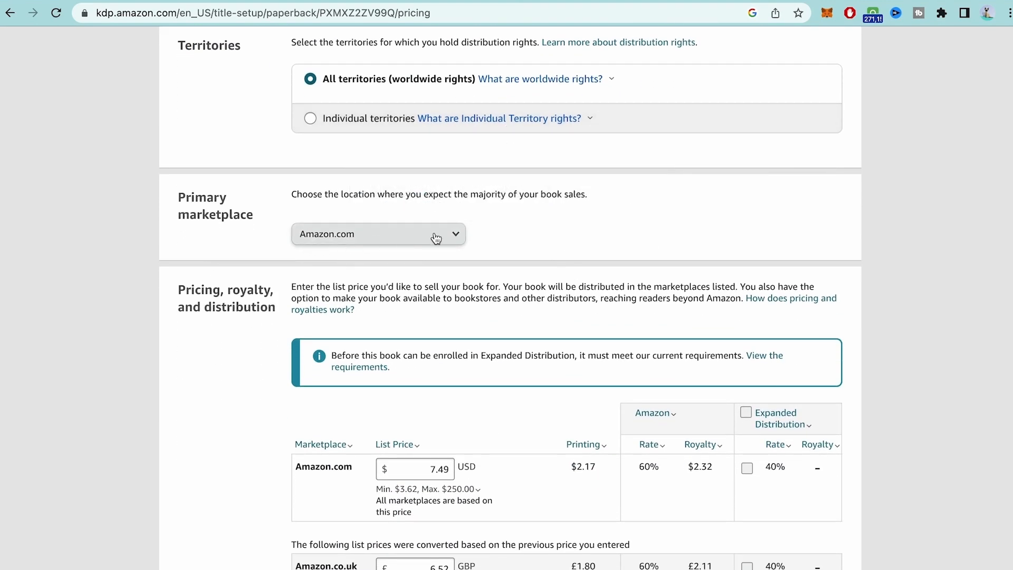
{"action": "scroll", "coordinate": [464, 233], "scroll_direction": "down", "scroll_amount": 6}
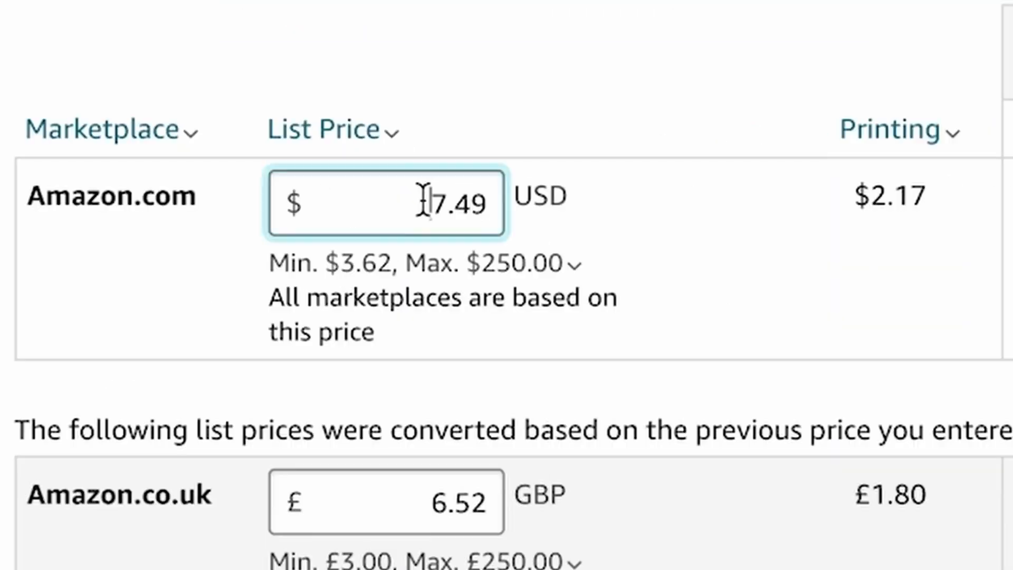
{"action": "left_click_drag", "start_coordinate": [427, 172], "coordinate": [464, 171]}
{"action": "left_click", "coordinate": [638, 107]}
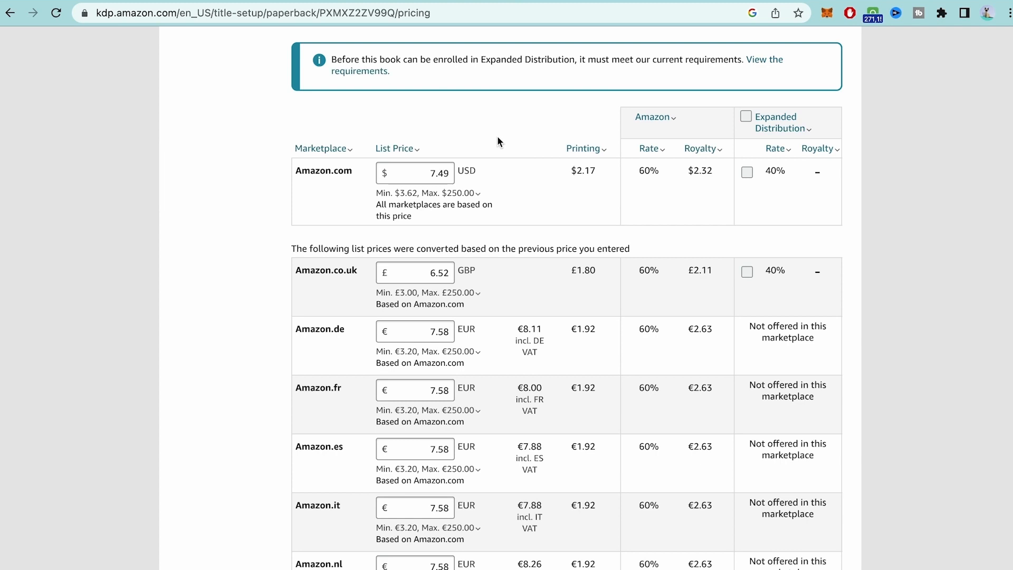
{"action": "left_click_drag", "start_coordinate": [429, 173], "coordinate": [450, 176]}
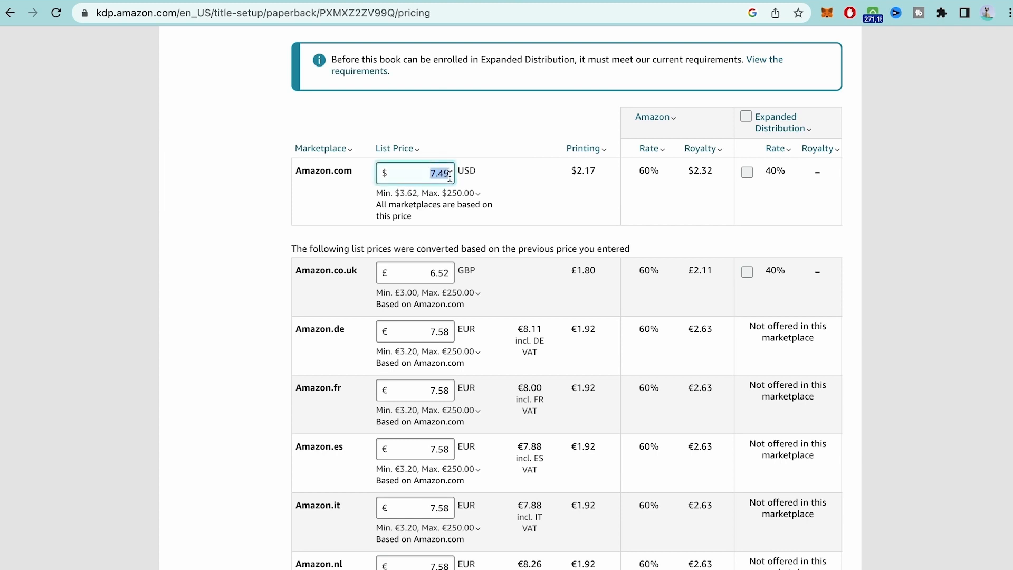
{"action": "left_click", "coordinate": [512, 189]}
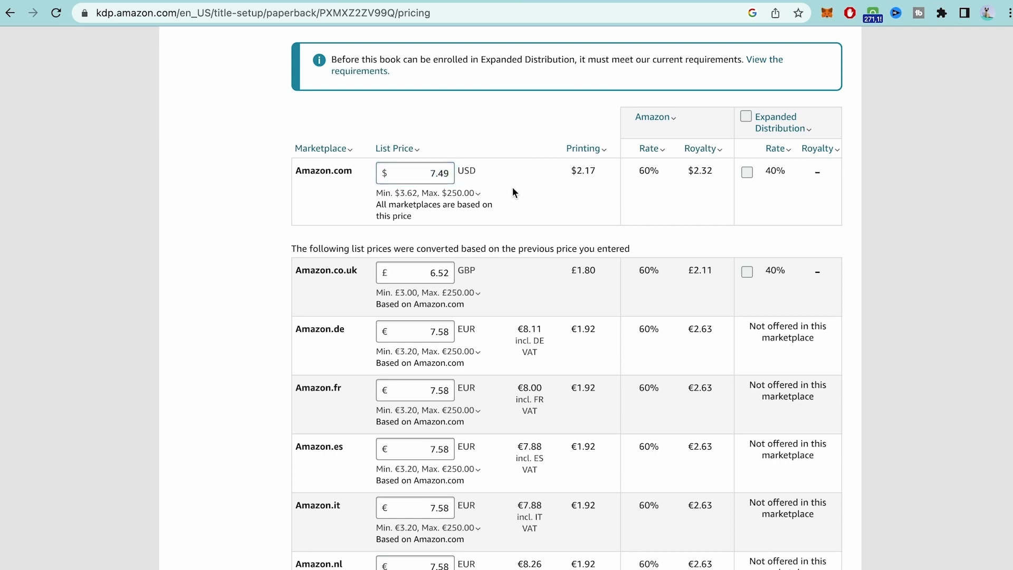